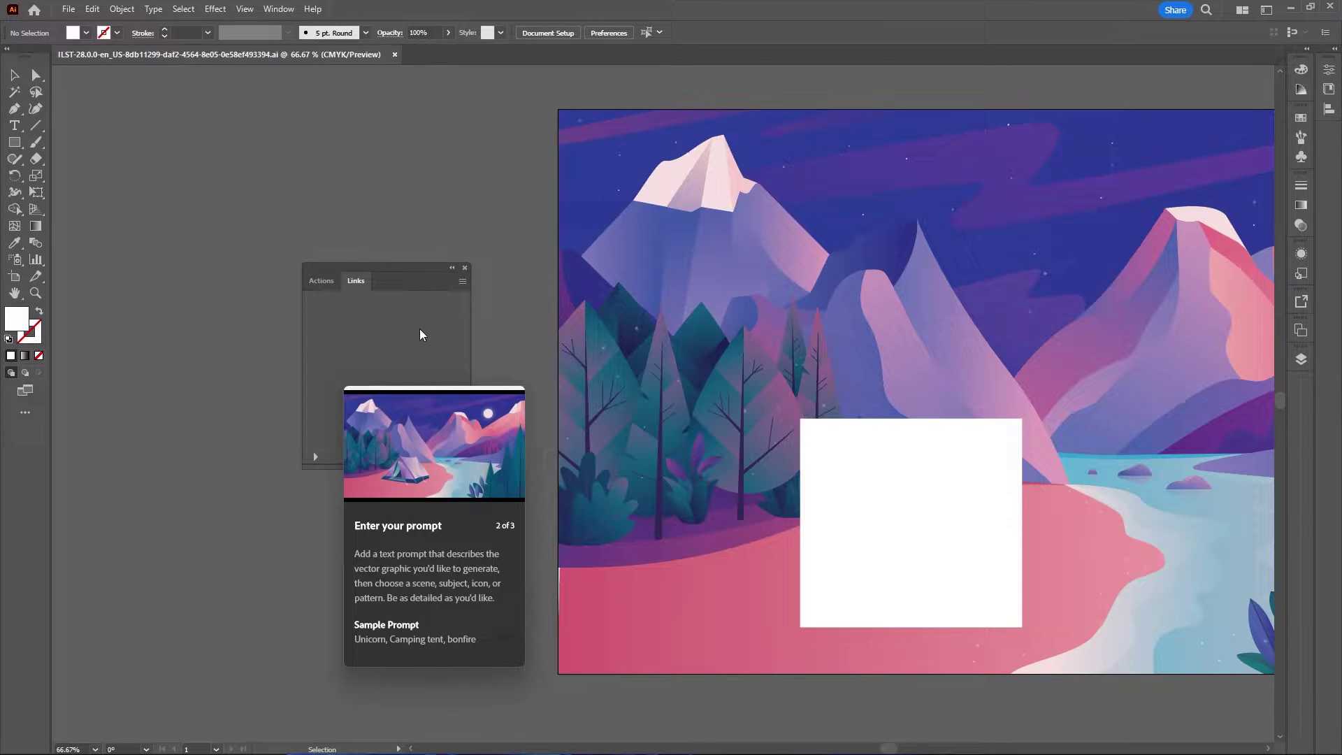
Generate a vector graphic from the prompt "a crashed ufo" in the white rectangle on the pink shore and inspect it.
{"action": "left_click", "coordinate": [816, 459]}
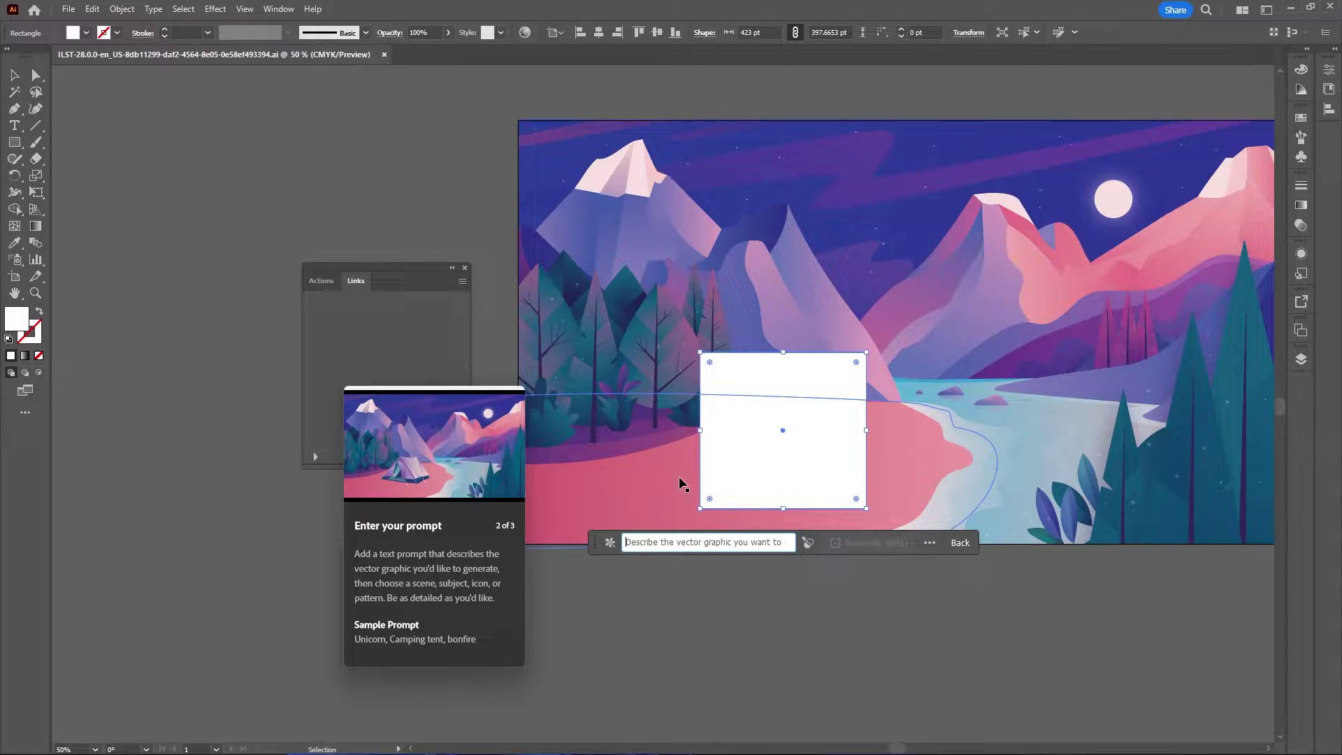
{"action": "type", "text": "a cl"}
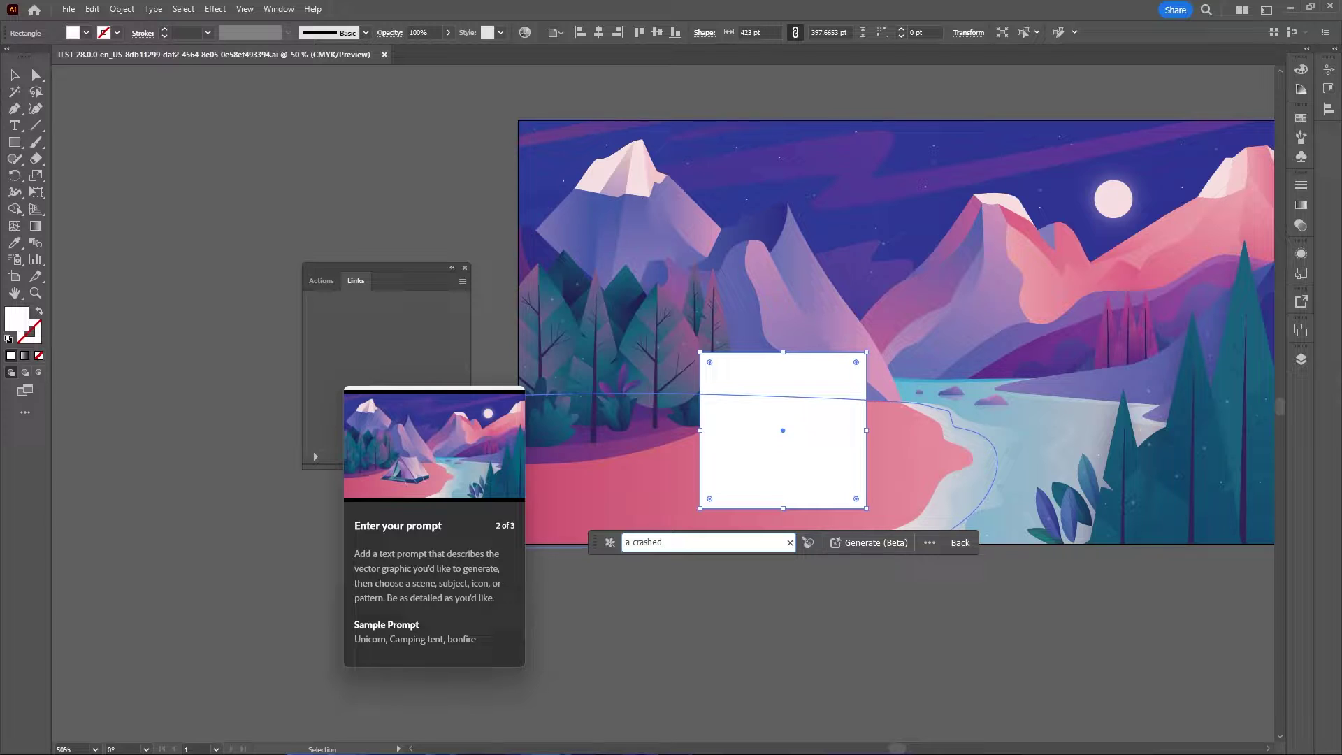
{"action": "type", "text": "ashed ufo"}
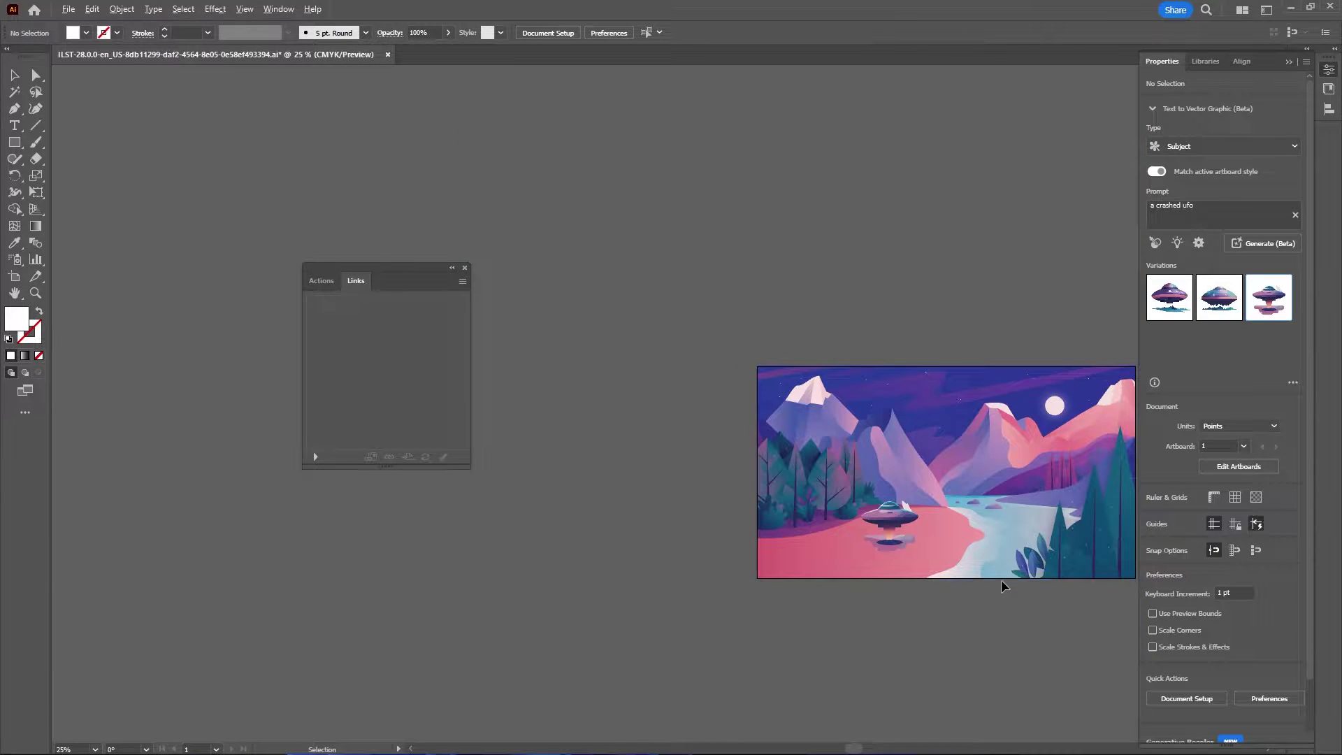
{"action": "left_click_drag", "start_coordinate": [1001, 580], "coordinate": [786, 579]}
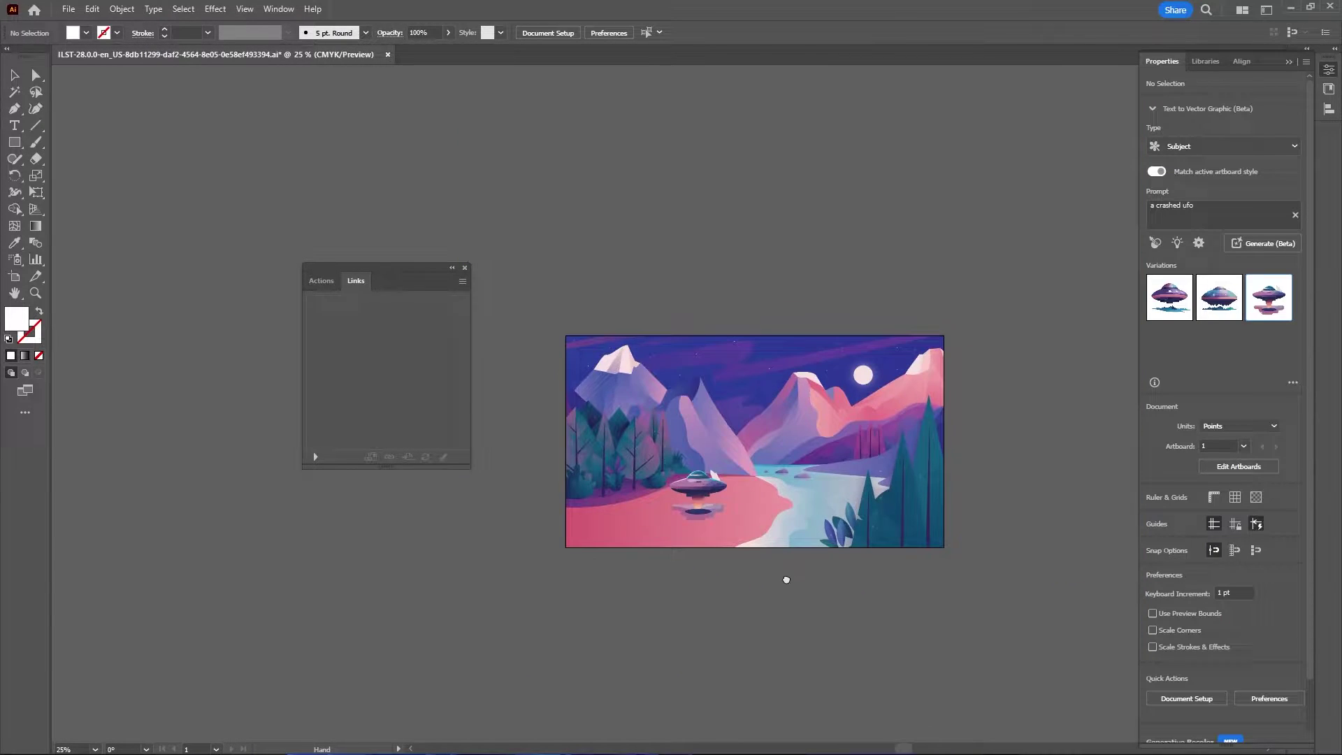
{"action": "scroll", "coordinate": [690, 472], "scroll_direction": "up", "scroll_amount": 1}
{"action": "scroll", "coordinate": [689, 473], "scroll_direction": "up", "scroll_amount": 3}
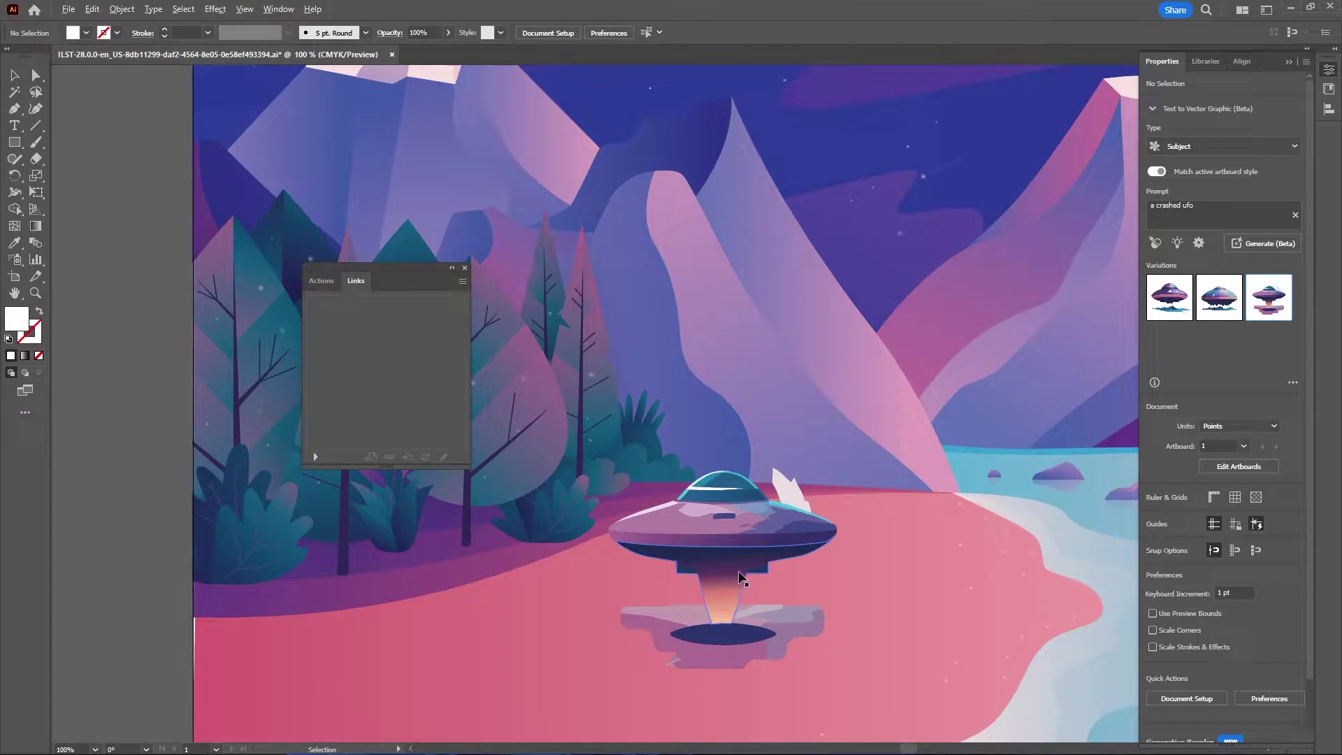
{"action": "scroll", "coordinate": [754, 580], "scroll_direction": "down", "scroll_amount": 3}
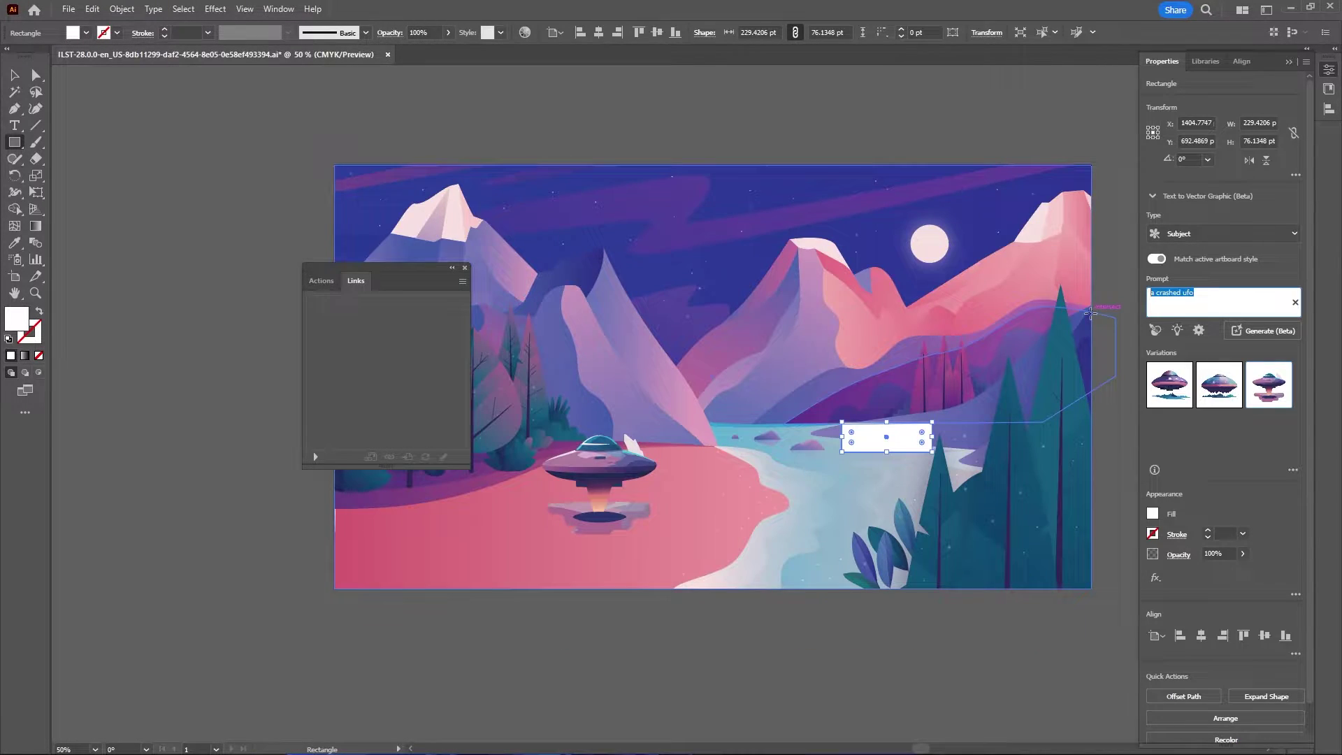
Generate a subject graphic from the prompt "an aligator" in a rectangle about 229 by 76 pt at the water's edge.
{"action": "type", "text": "a n"}
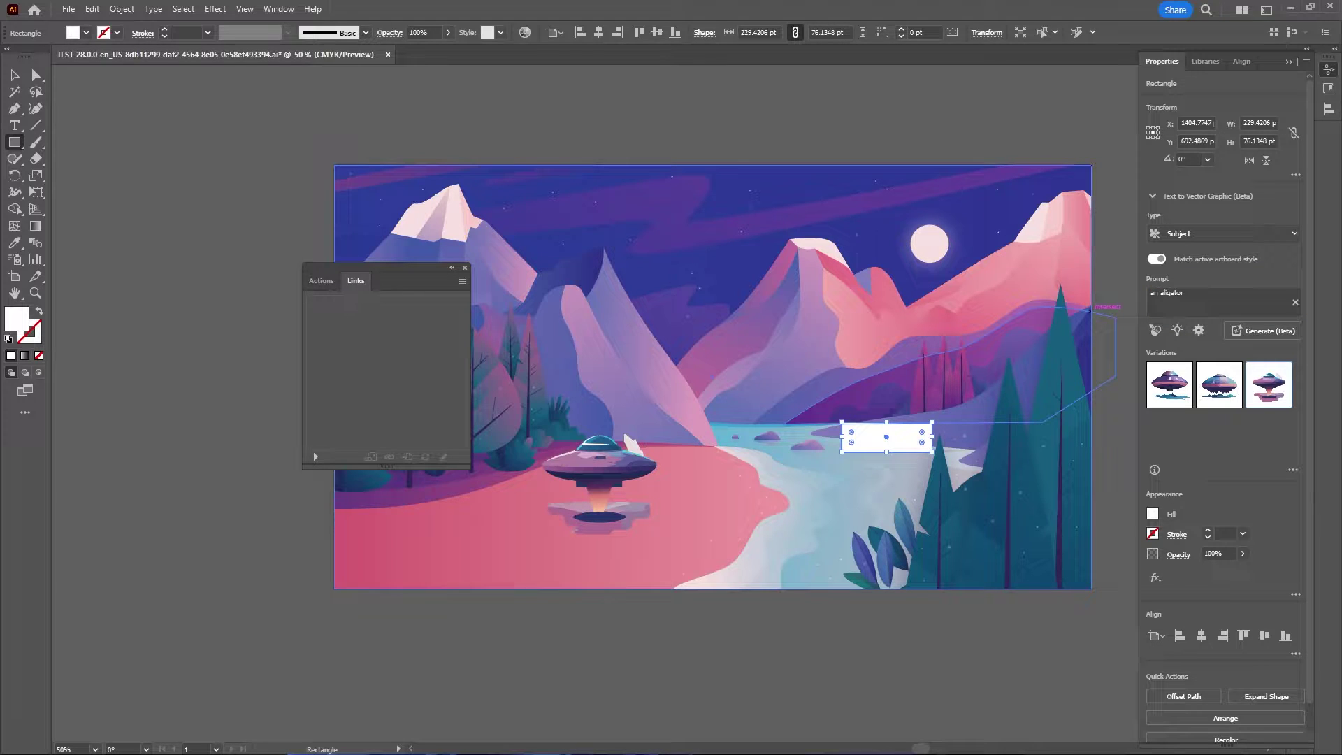
{"action": "scroll", "coordinate": [874, 433], "scroll_direction": "up", "scroll_amount": 10}
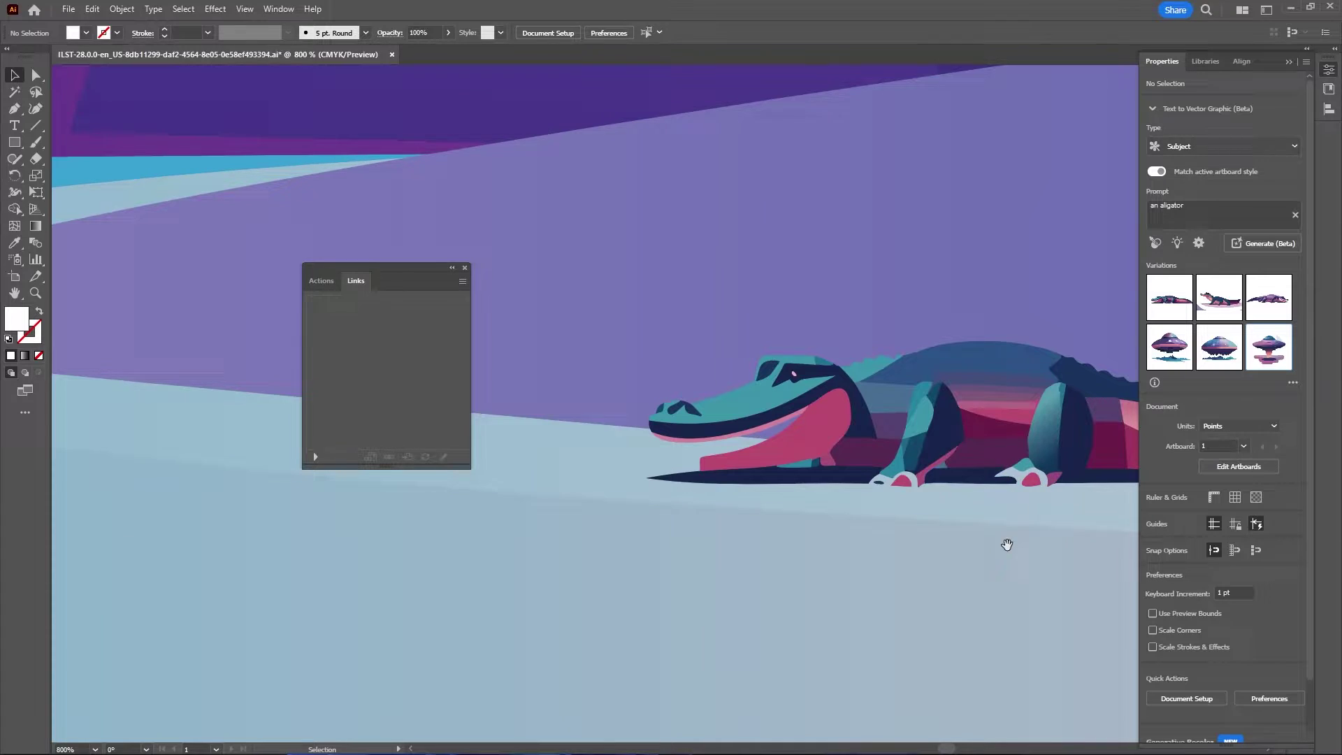
{"action": "left_click_drag", "start_coordinate": [1007, 545], "coordinate": [767, 491]}
{"action": "scroll", "coordinate": [766, 491], "scroll_direction": "down", "scroll_amount": 3}
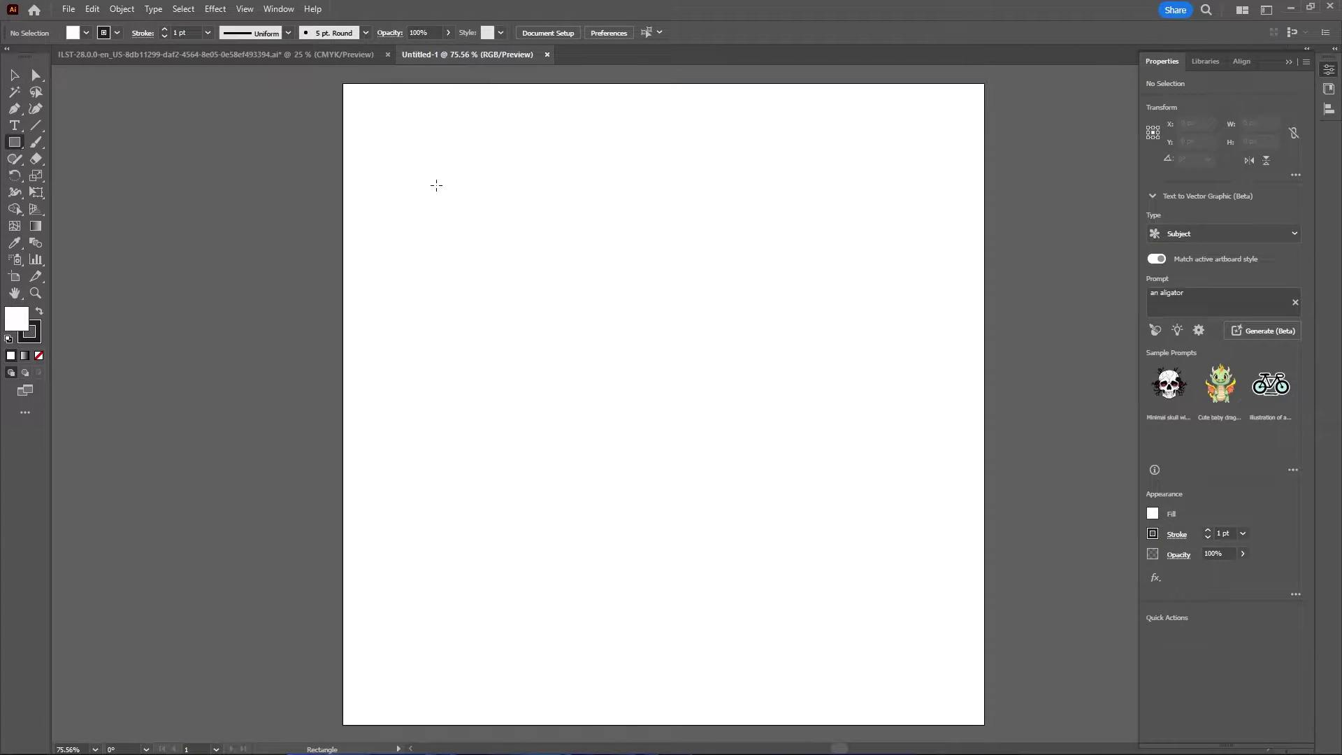
Draw a rectangle about 841 by 782 px on the blank artboard and generate a subject graphic from the prompt "teddy bear".
{"action": "left_click_drag", "start_coordinate": [437, 185], "coordinate": [934, 649]}
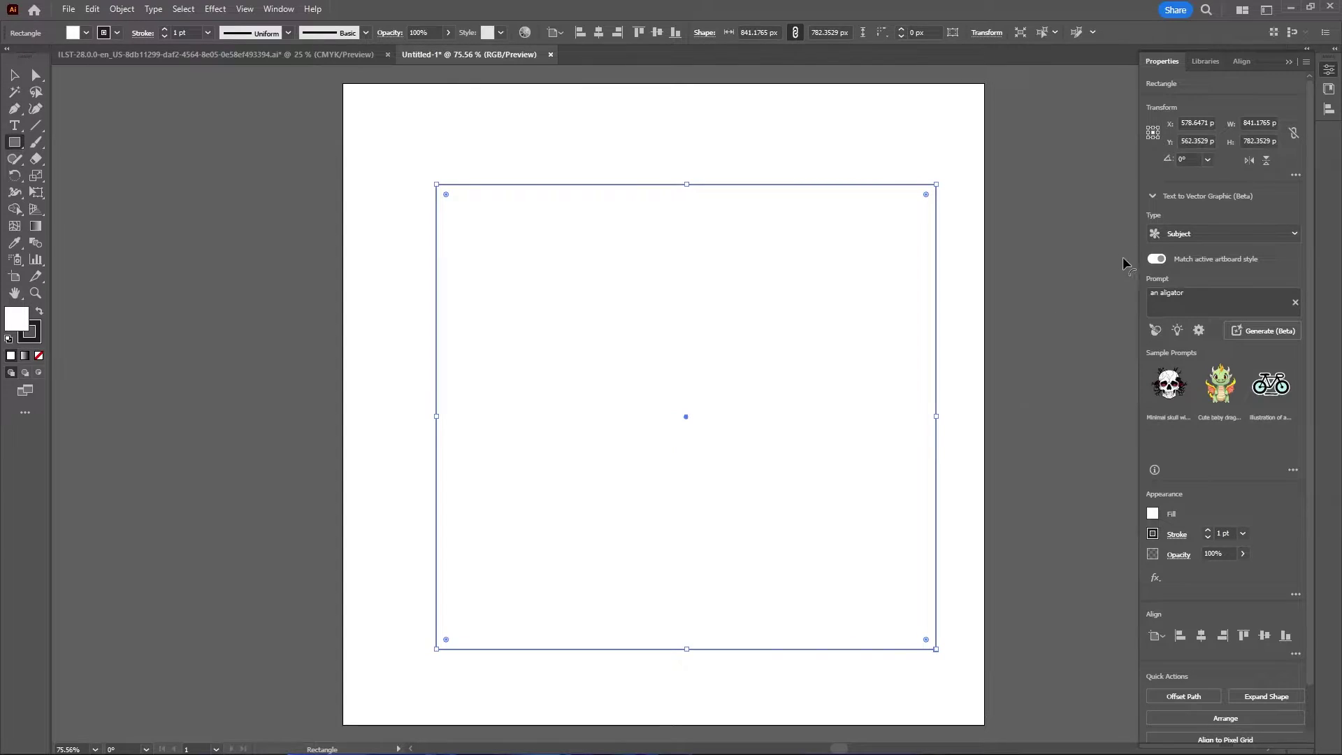
{"action": "left_click", "coordinate": [1197, 296]}
{"action": "type", "text": "teddy bear"}
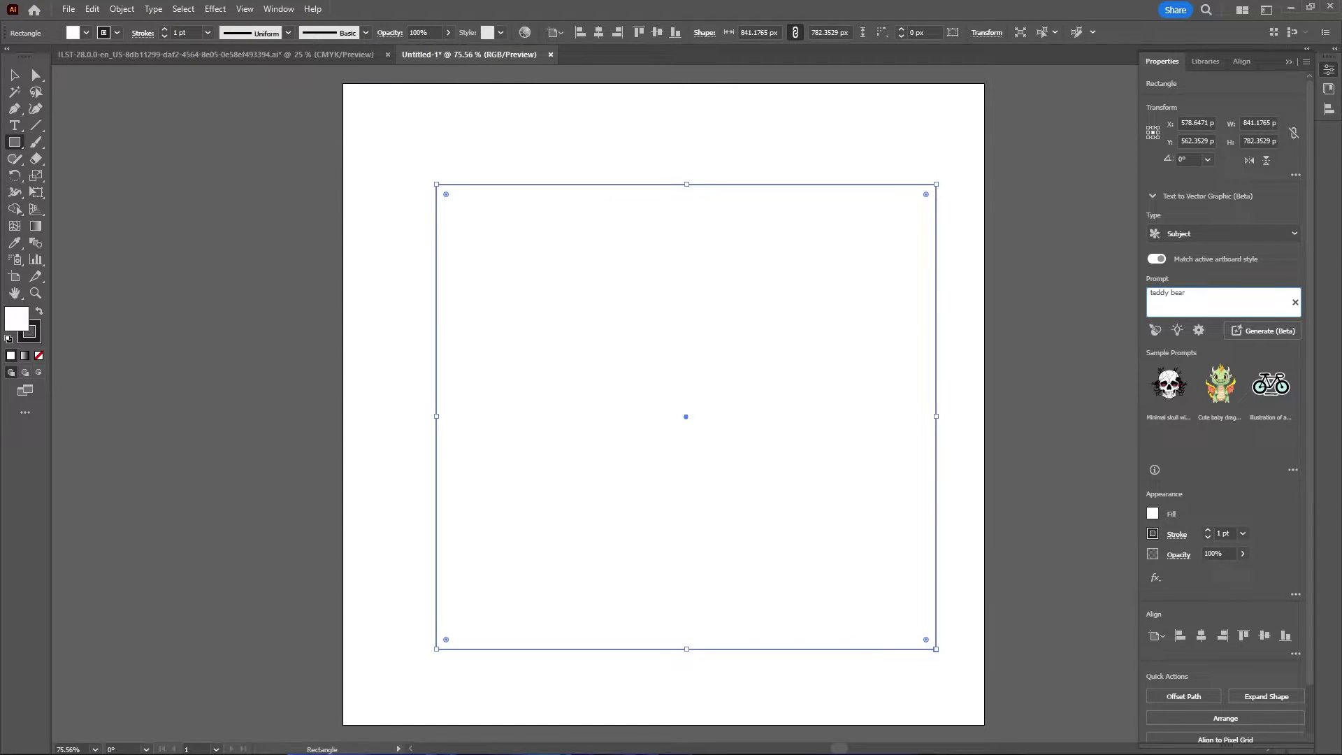
{"action": "key", "text": "Return"}
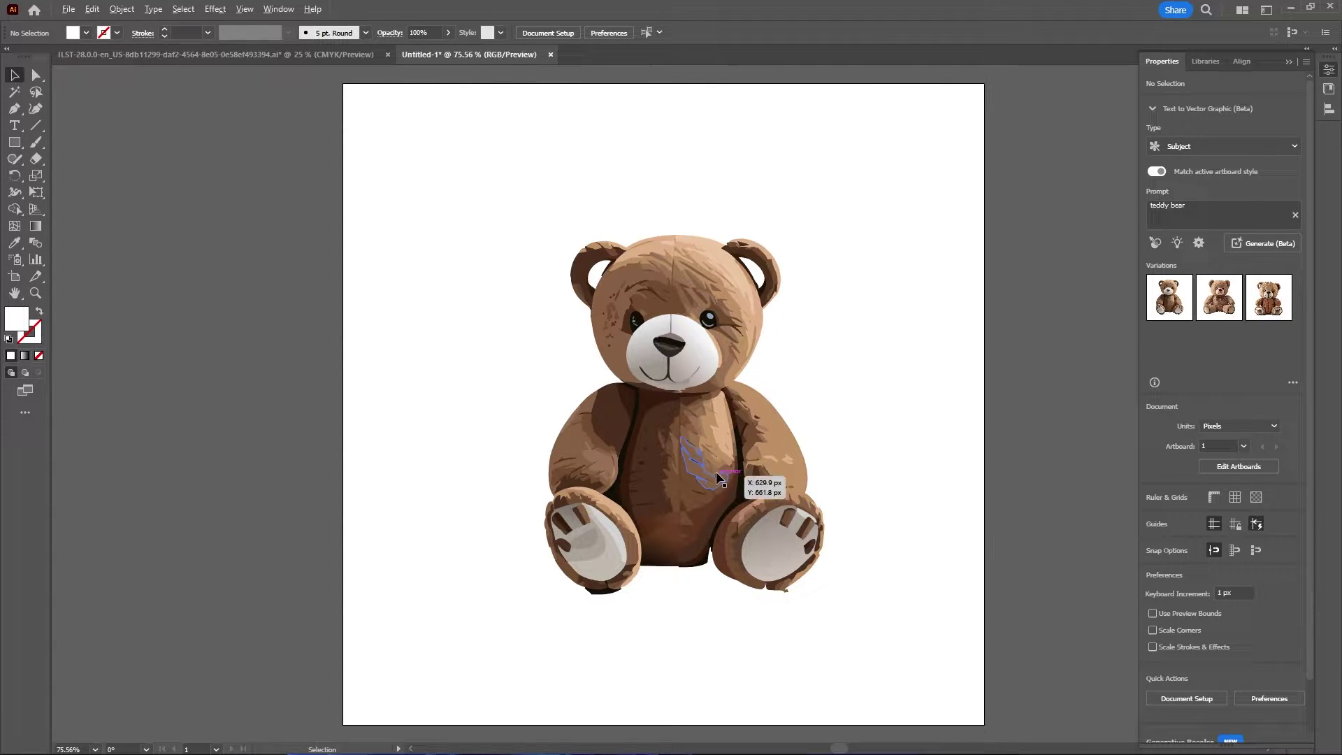
Examine the teddy bear's face up close and compare it with the second and third generated variations.
{"action": "scroll", "coordinate": [670, 423], "scroll_direction": "up", "scroll_amount": 2}
{"action": "key", "text": "space"}
{"action": "left_click_drag", "start_coordinate": [899, 216], "coordinate": [858, 310]}
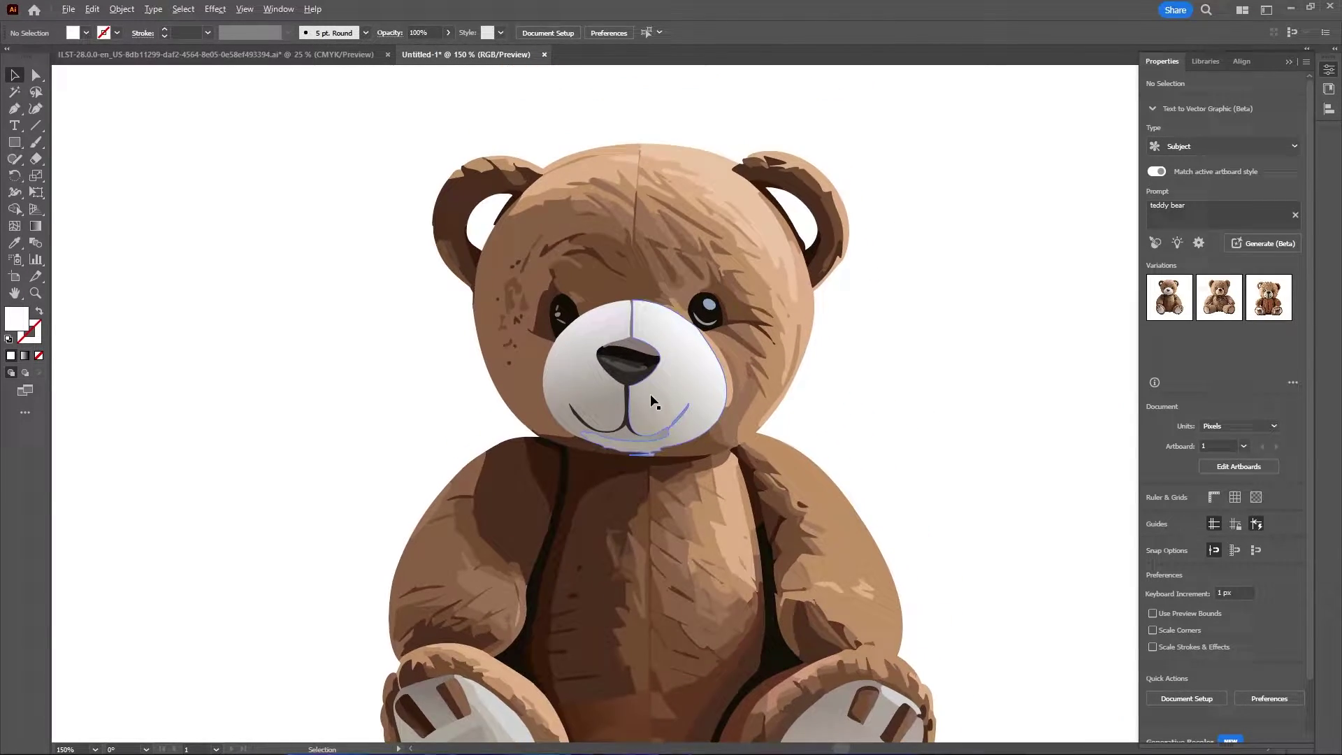
{"action": "scroll", "coordinate": [642, 398], "scroll_direction": "up", "scroll_amount": 4}
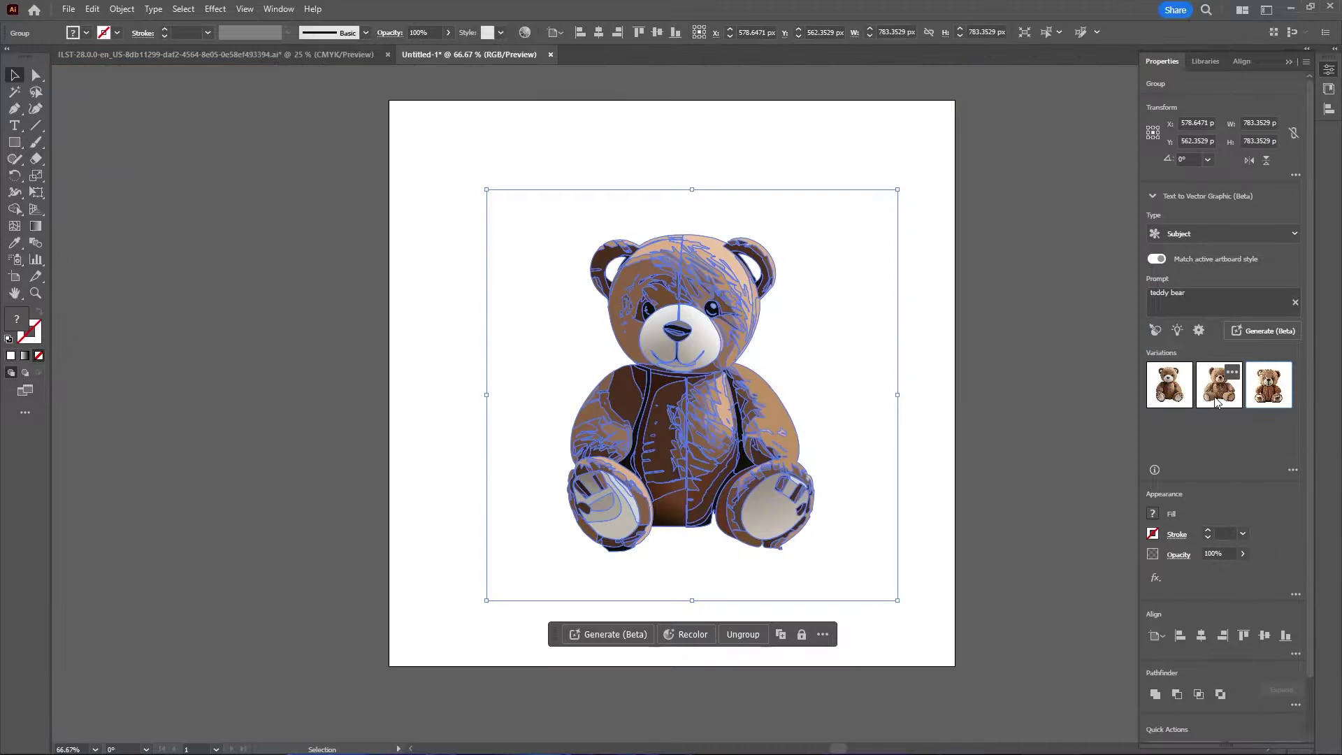
{"action": "left_click", "coordinate": [1216, 400]}
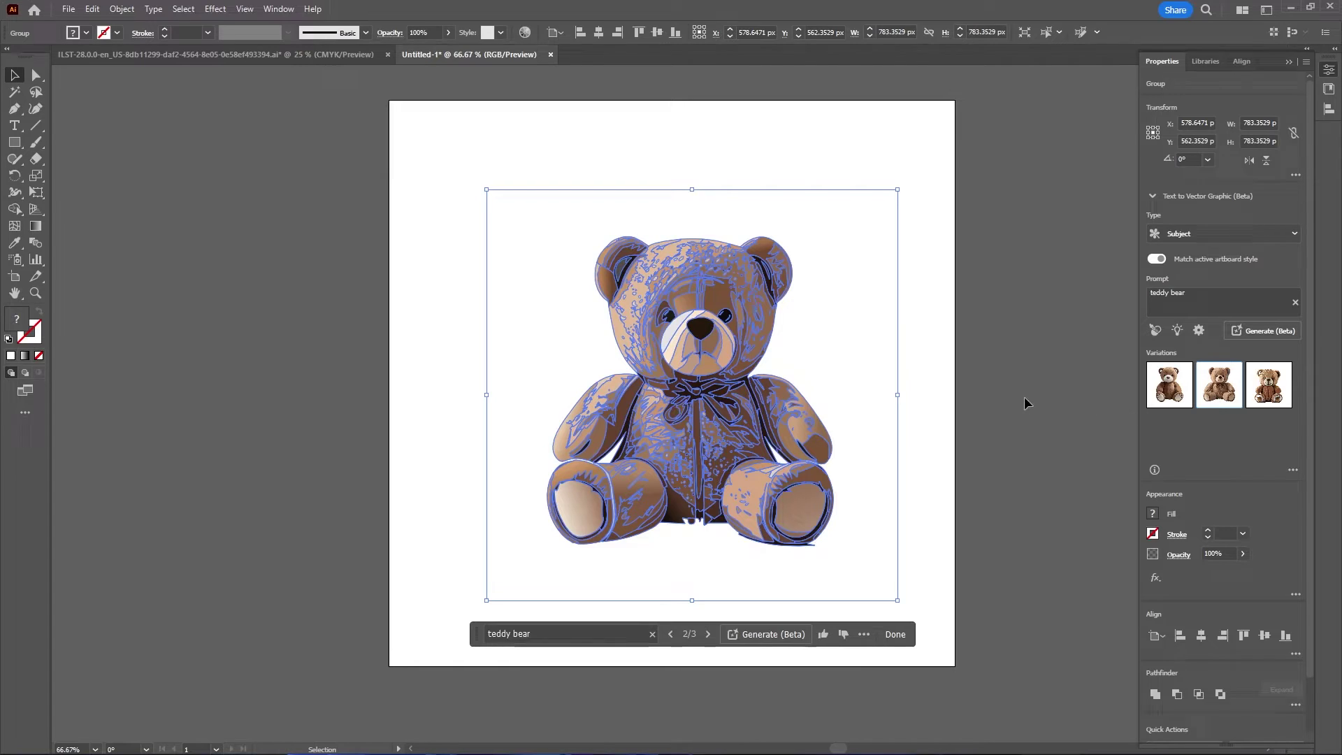
{"action": "left_click", "coordinate": [908, 401]}
{"action": "left_click", "coordinate": [1269, 395]}
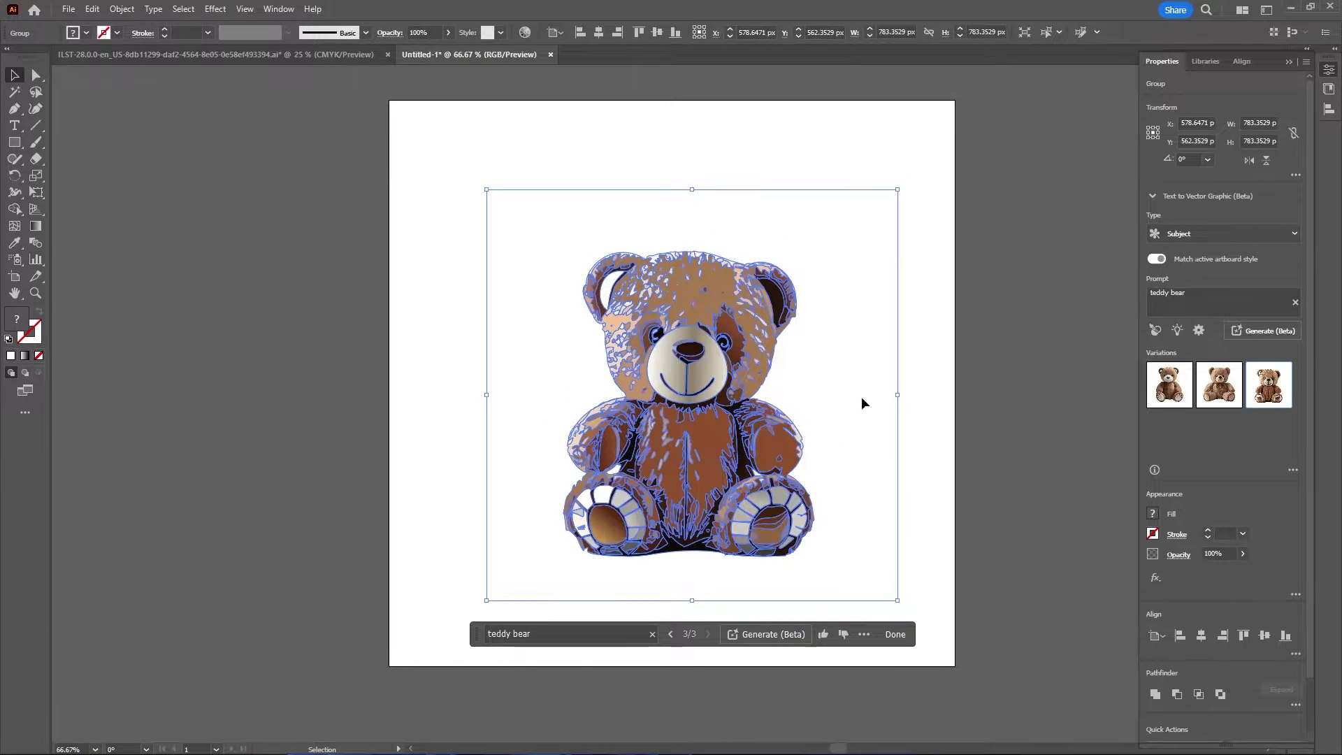
{"action": "left_click", "coordinate": [972, 380]}
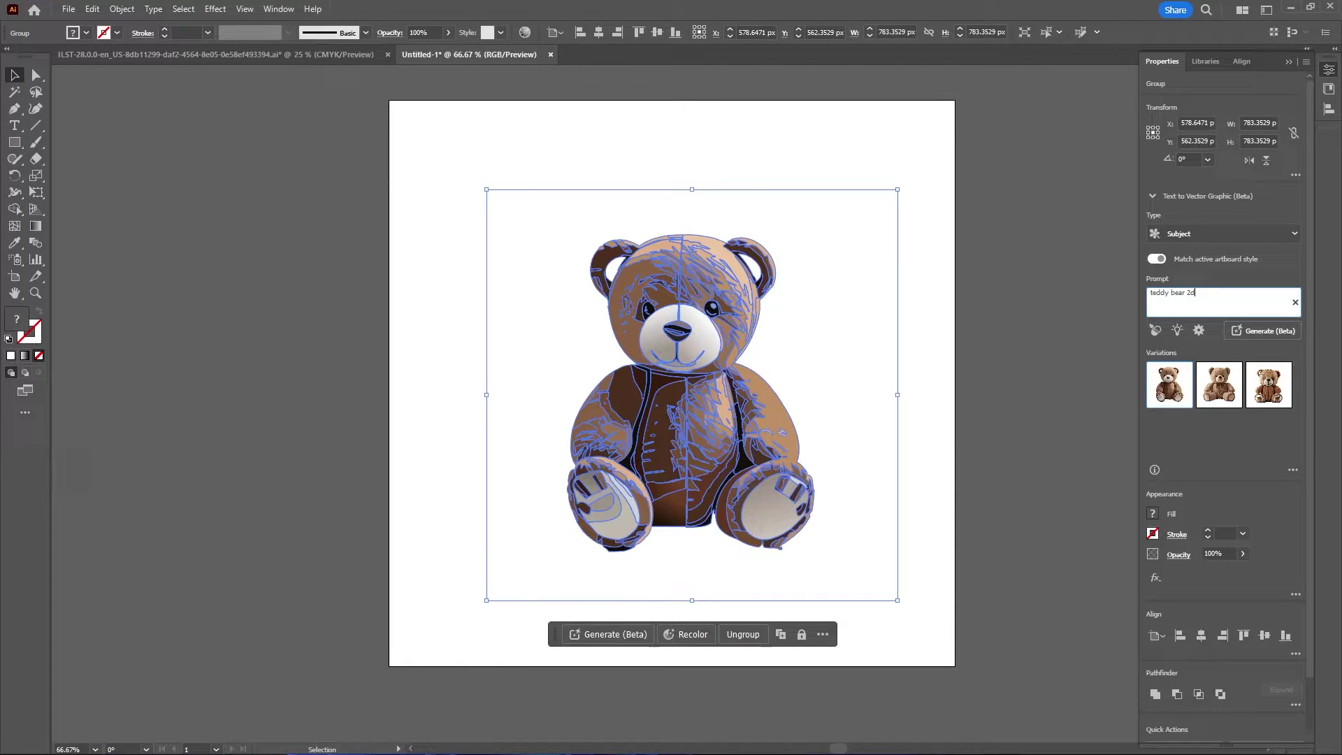
Generate new variations from the prompt "teddy bear 2d" and preview the second and third ones.
{"action": "key", "text": "Return"}
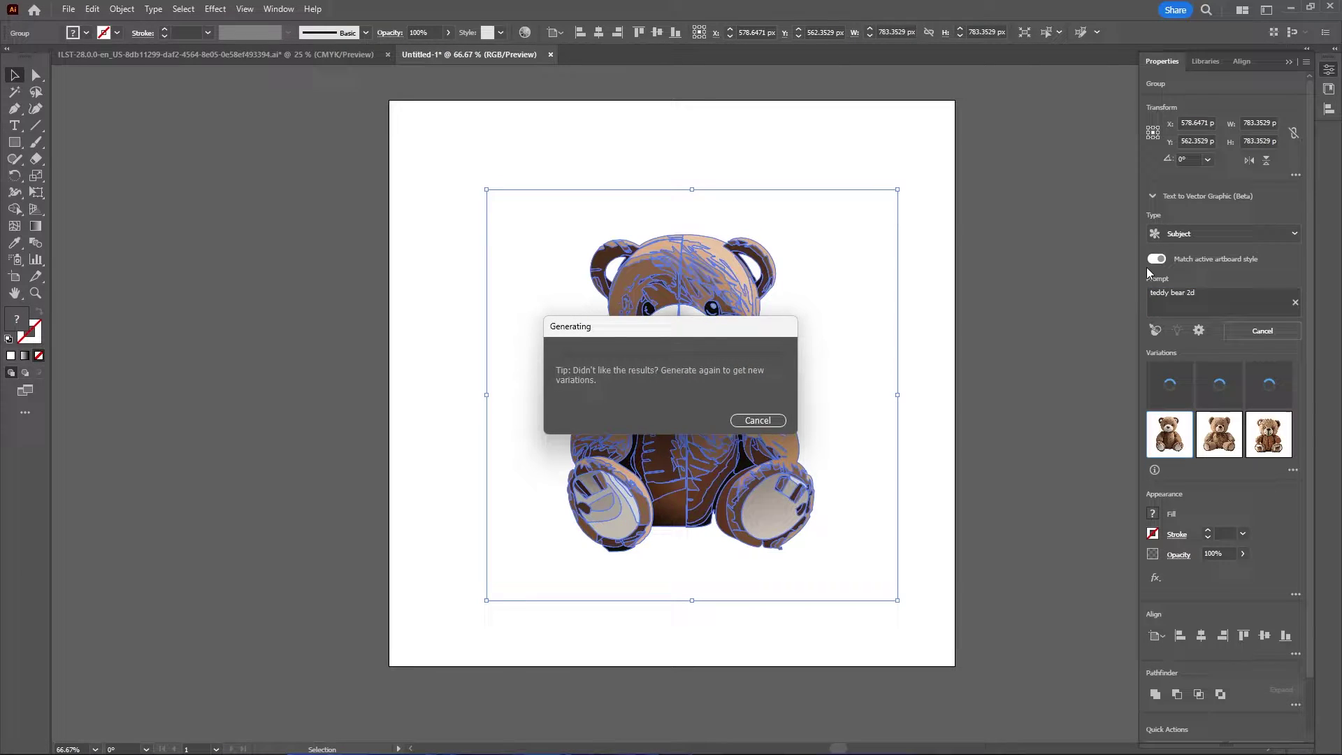
{"action": "left_click", "coordinate": [1213, 404]}
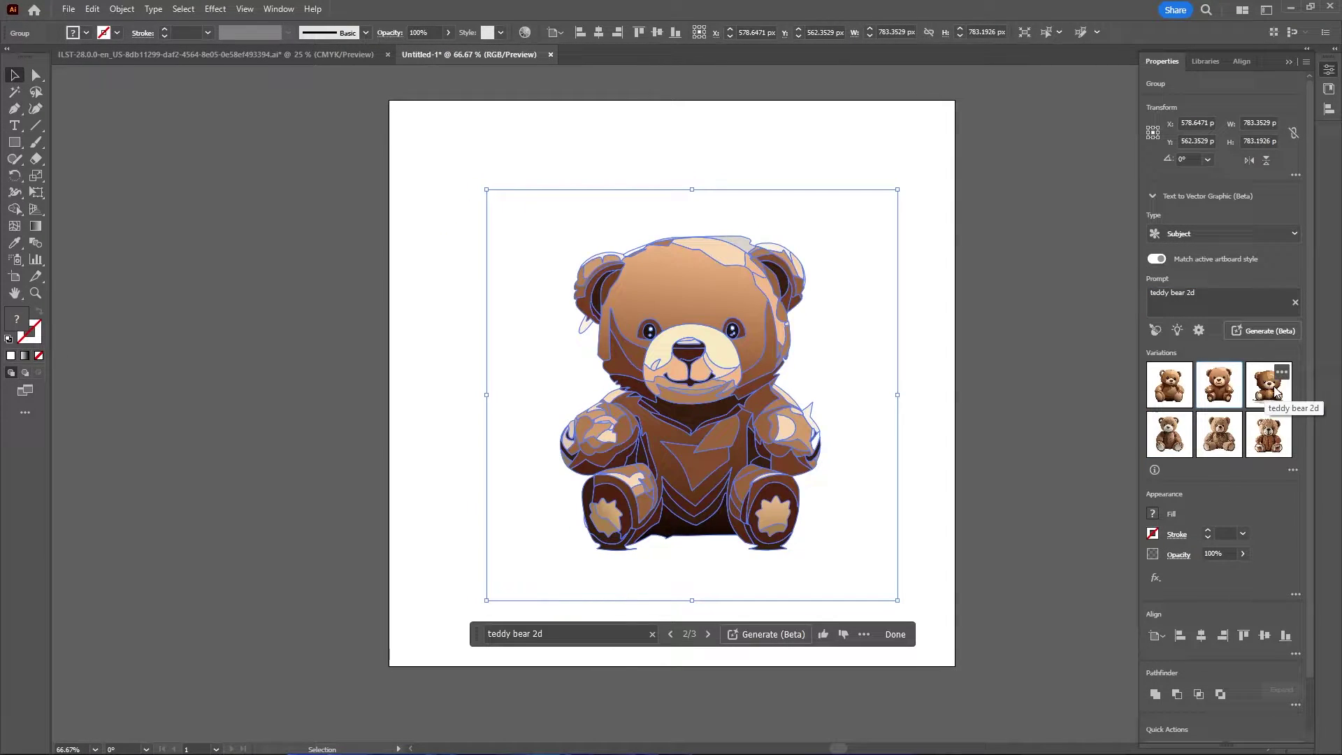
{"action": "left_click", "coordinate": [1271, 383]}
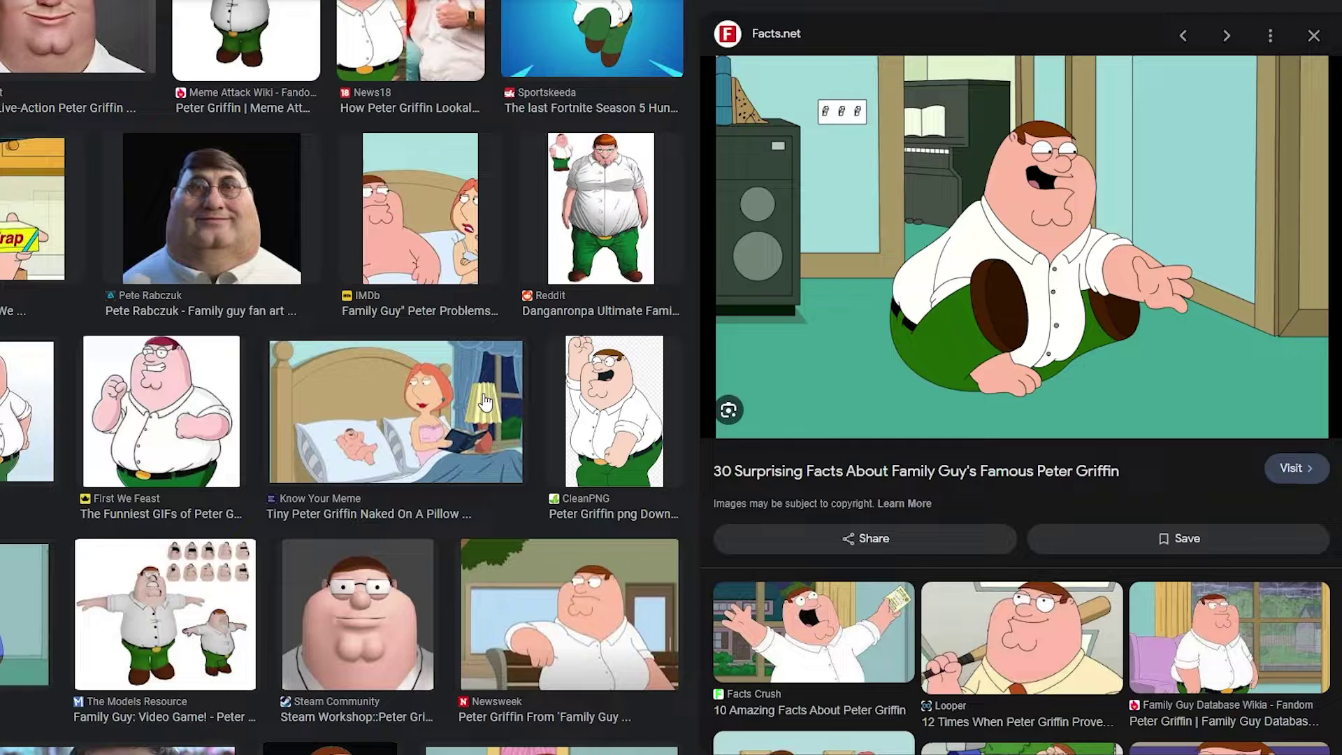
{"action": "left_click", "coordinate": [367, 429]}
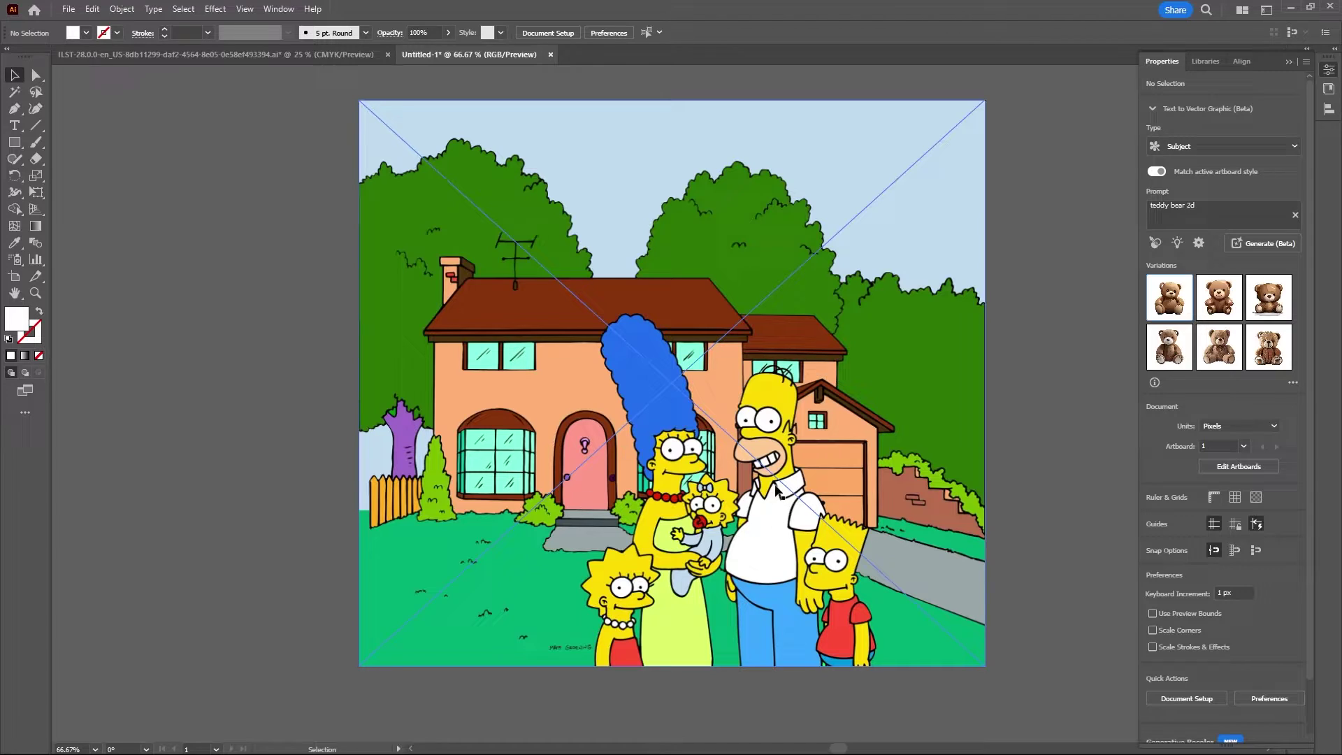
Draw a rectangle about 279 by 229 px on the lawn of the Simpsons image and generate a "dog" graphic in it.
{"action": "left_click", "coordinate": [16, 143]}
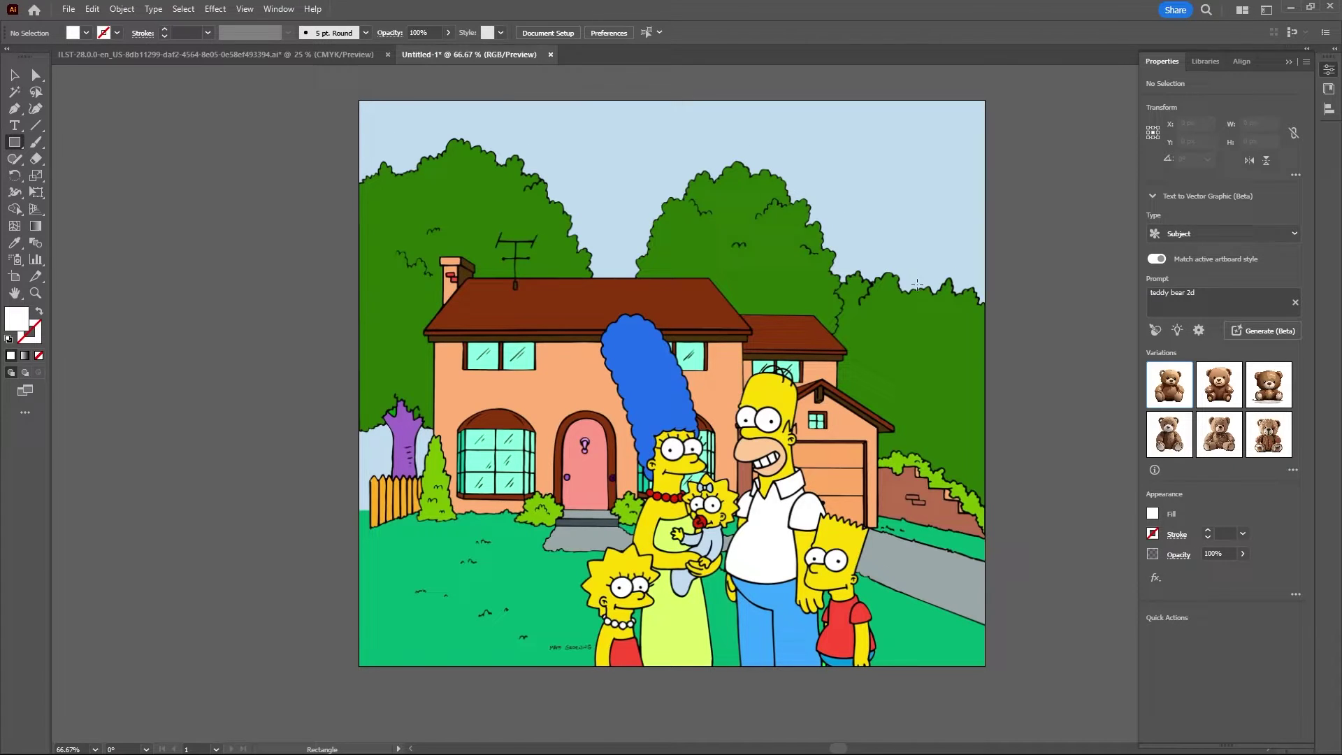
{"action": "left_click_drag", "start_coordinate": [410, 535], "coordinate": [555, 655]}
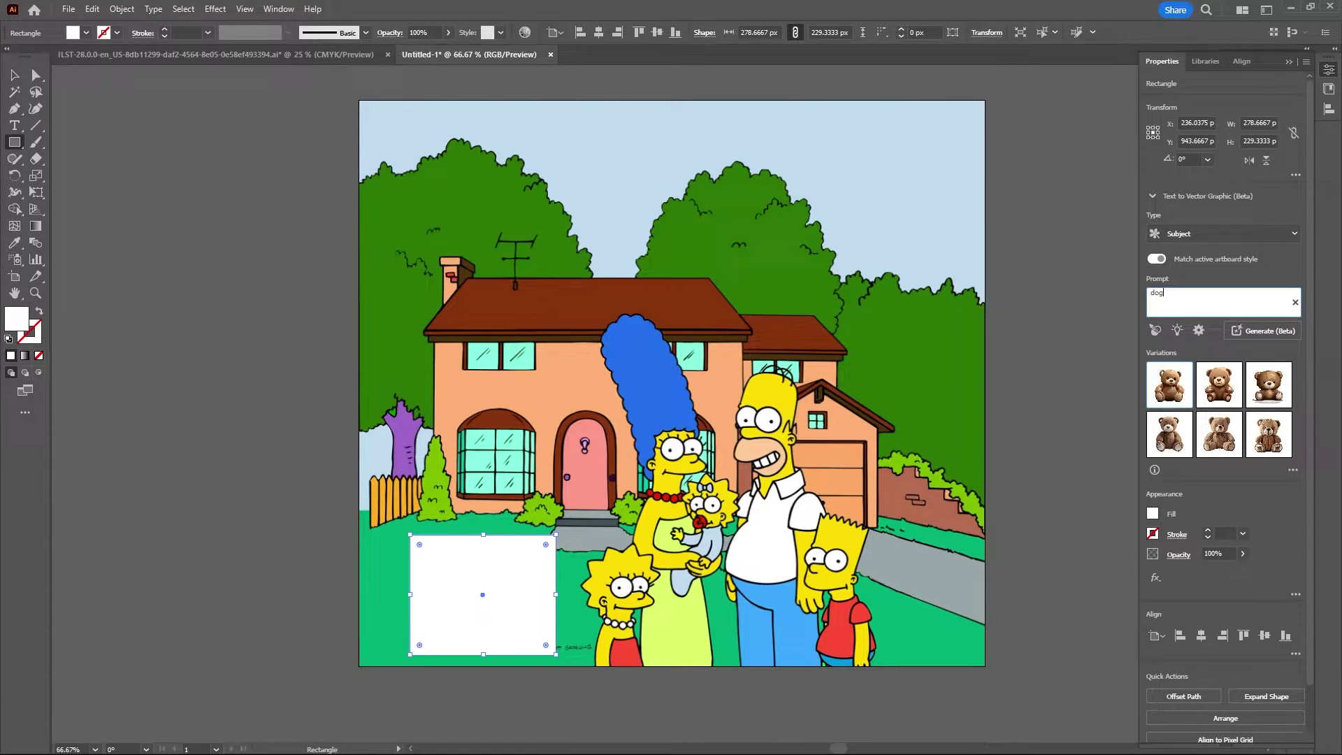
{"action": "key", "text": "Return"}
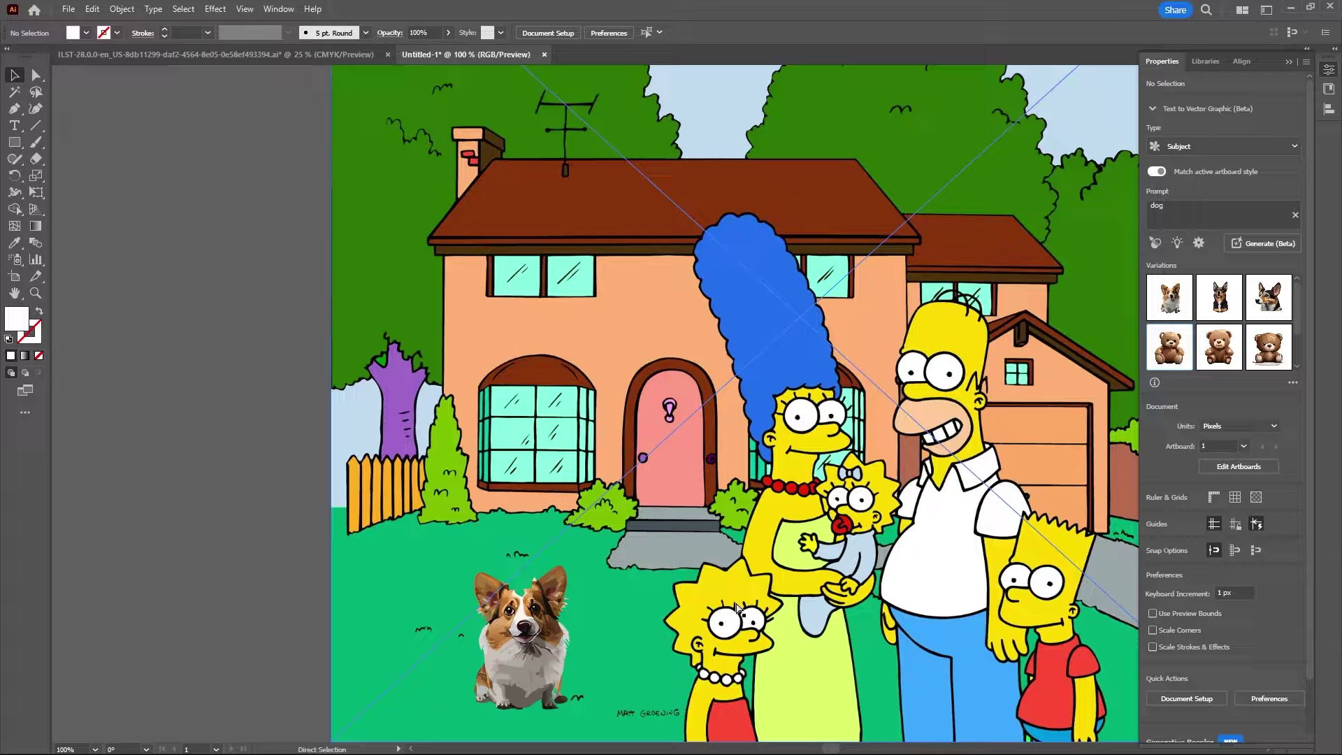
Undo the generation of the dog graphic on the lawn.
{"action": "key", "text": "ctrl+z"}
{"action": "key", "text": "ctrl+minus"}
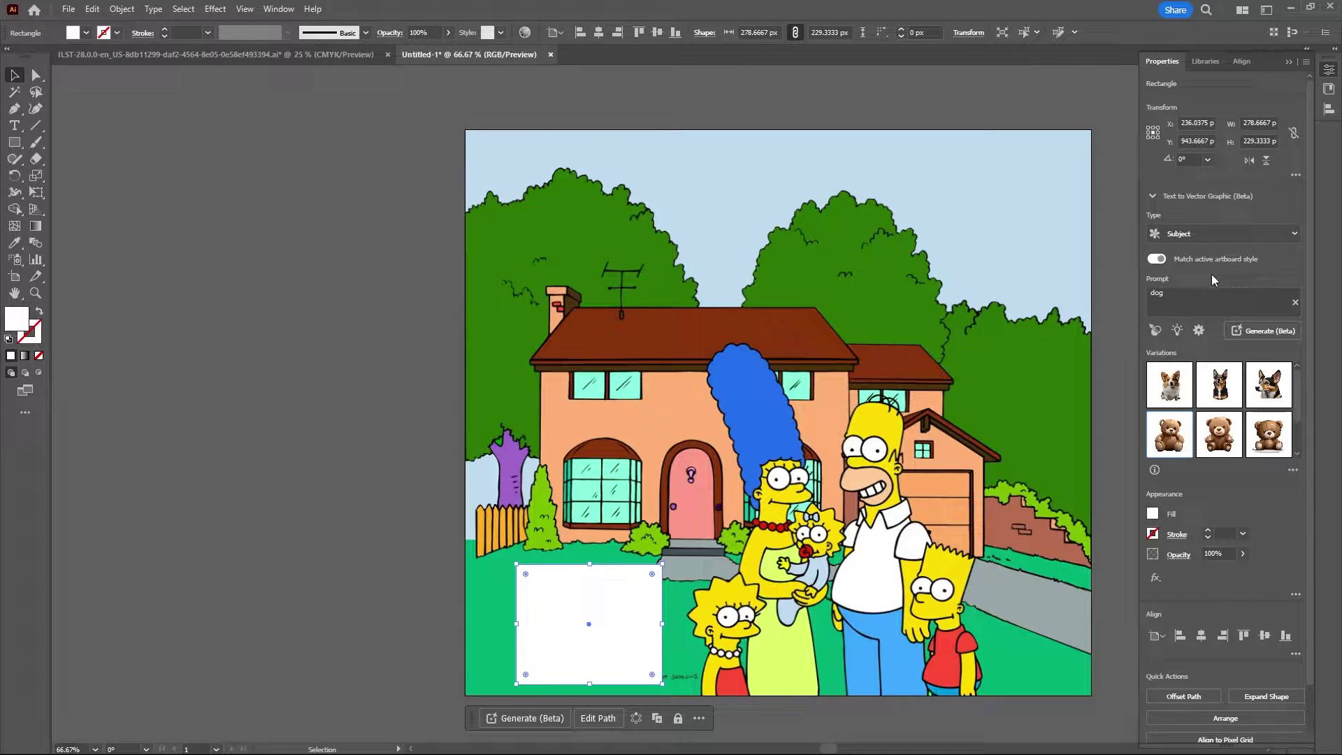
Trace the linked Simpsons image with the High Fidelity Photo preset and expand the tracing into vector paths.
{"action": "left_click", "coordinate": [860, 461]}
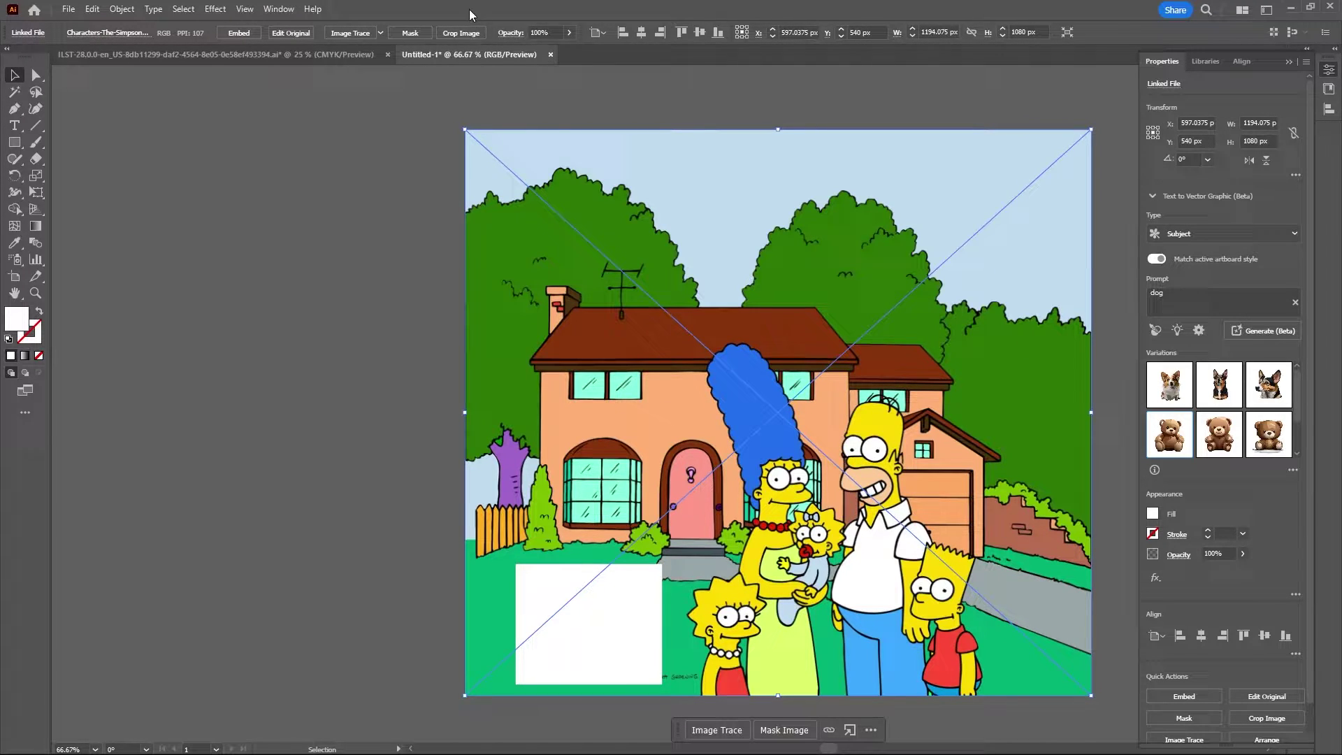
{"action": "left_click", "coordinate": [380, 33]}
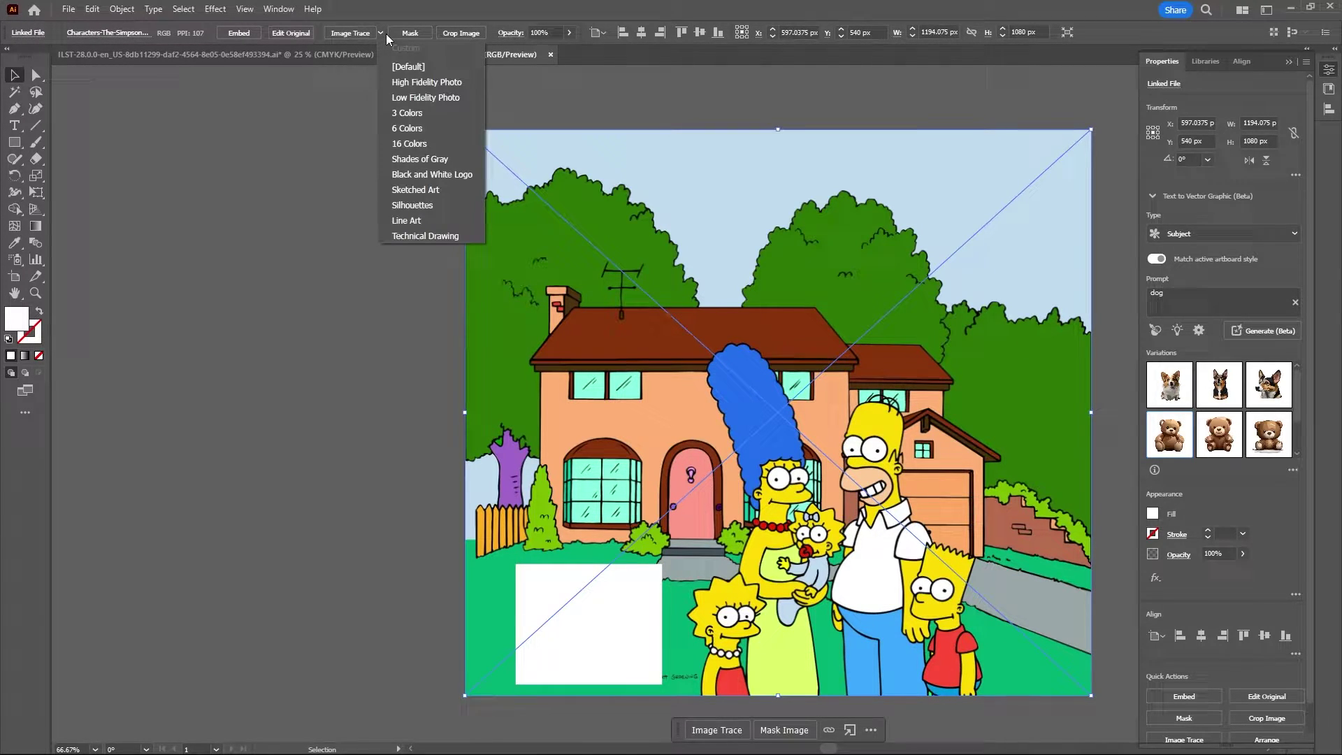
{"action": "left_click", "coordinate": [428, 82]}
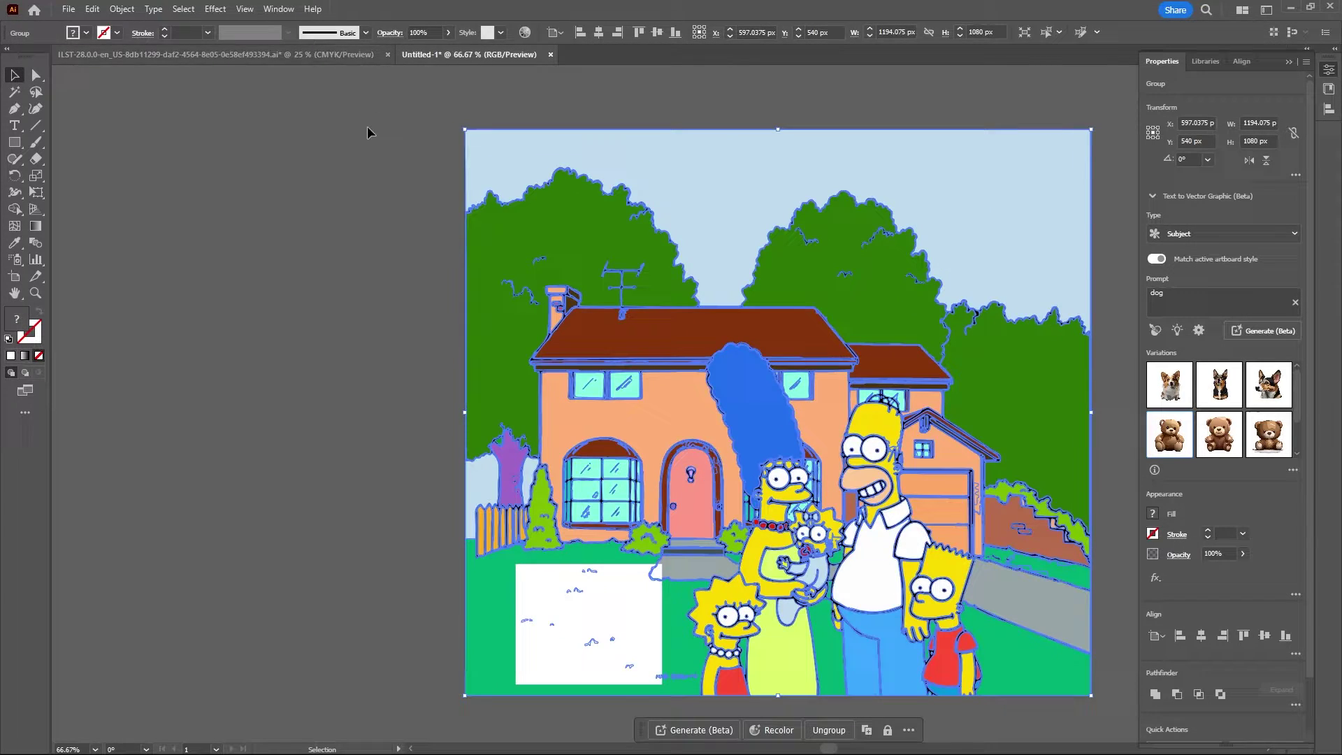
{"action": "left_click", "coordinate": [288, 348]}
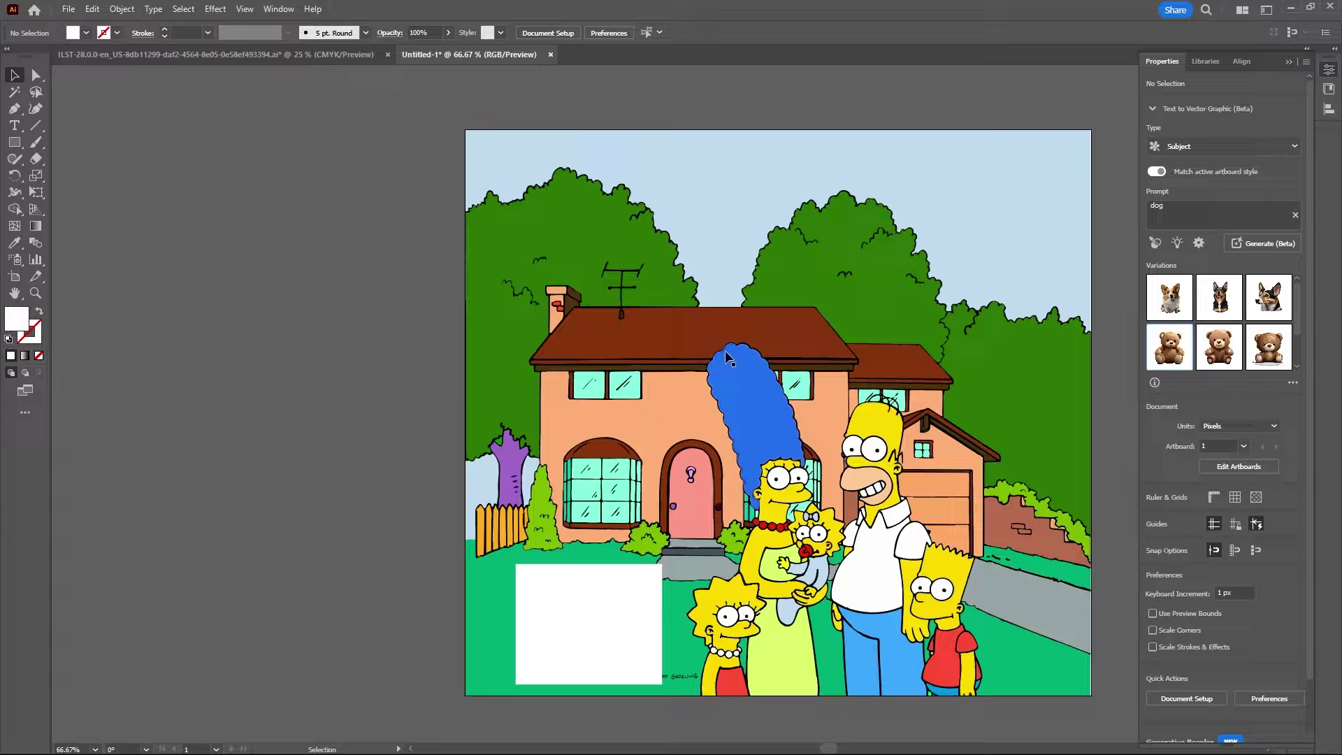
Generate a "dog" graphic in the white lawn rectangle, matching the artboard style, and inspect it up close.
{"action": "left_click", "coordinate": [640, 626]}
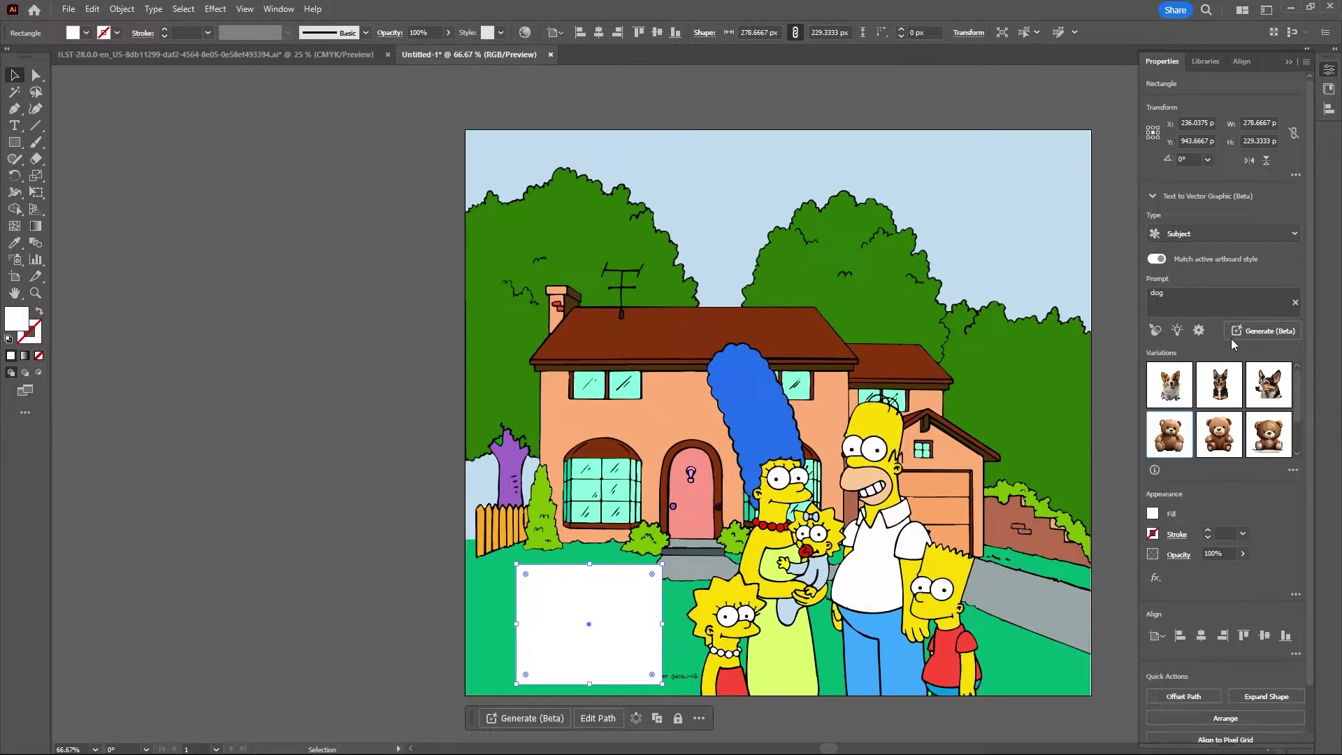
{"action": "left_click", "coordinate": [1265, 331]}
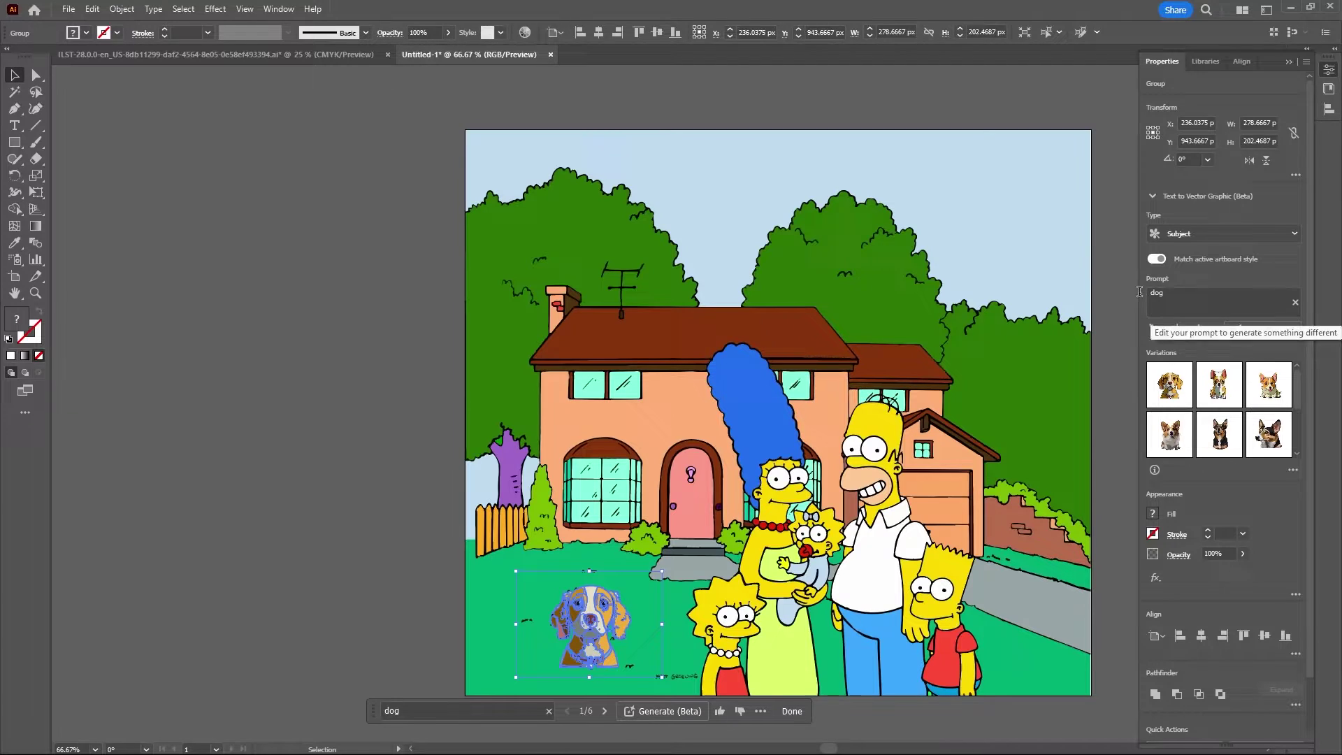
{"action": "left_click", "coordinate": [314, 271]}
{"action": "scroll", "coordinate": [594, 604], "scroll_direction": "up", "scroll_amount": 3}
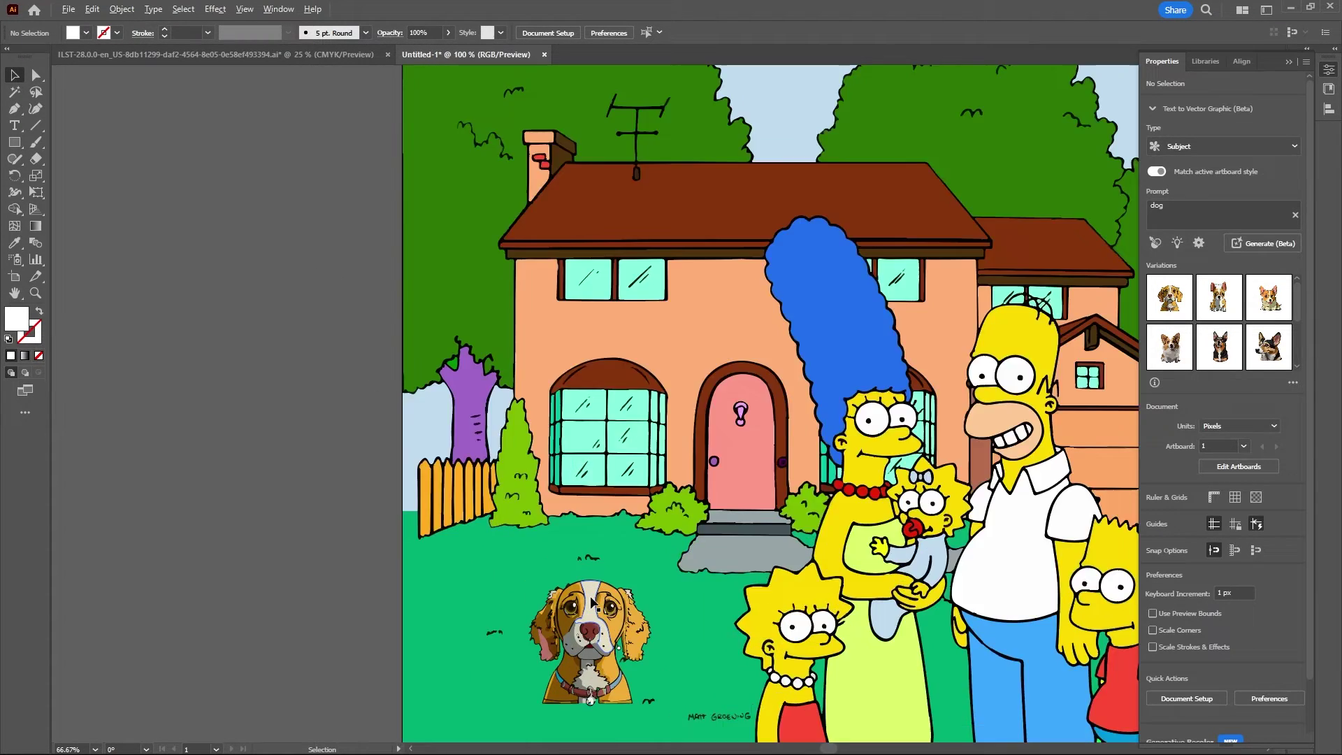
{"action": "left_click_drag", "start_coordinate": [843, 615], "coordinate": [877, 371]}
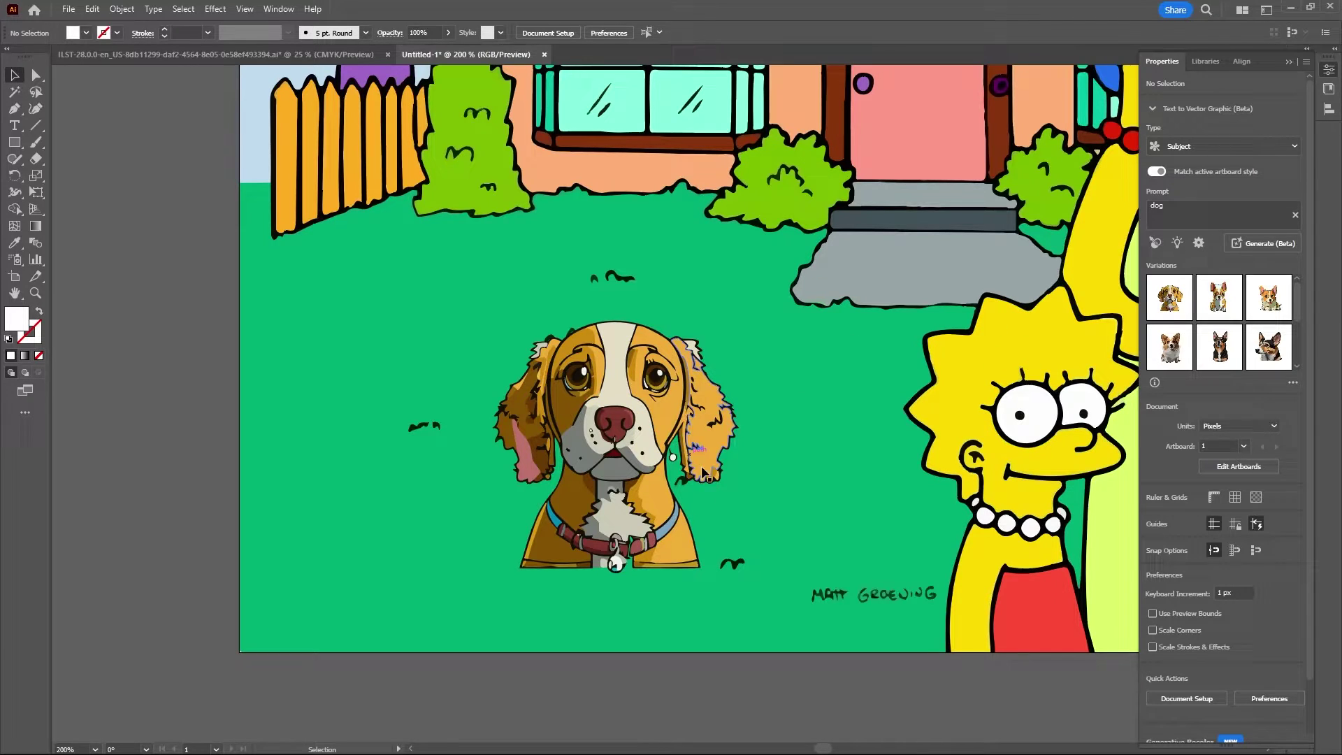
Move the generated dog off the artboard onto the empty canvas beside the house scene and inspect it there.
{"action": "scroll", "coordinate": [613, 514], "scroll_direction": "down", "scroll_amount": 3}
{"action": "left_click_drag", "start_coordinate": [616, 509], "coordinate": [225, 402]}
{"action": "left_click_drag", "start_coordinate": [363, 614], "coordinate": [721, 667]}
{"action": "left_click", "coordinate": [495, 380]}
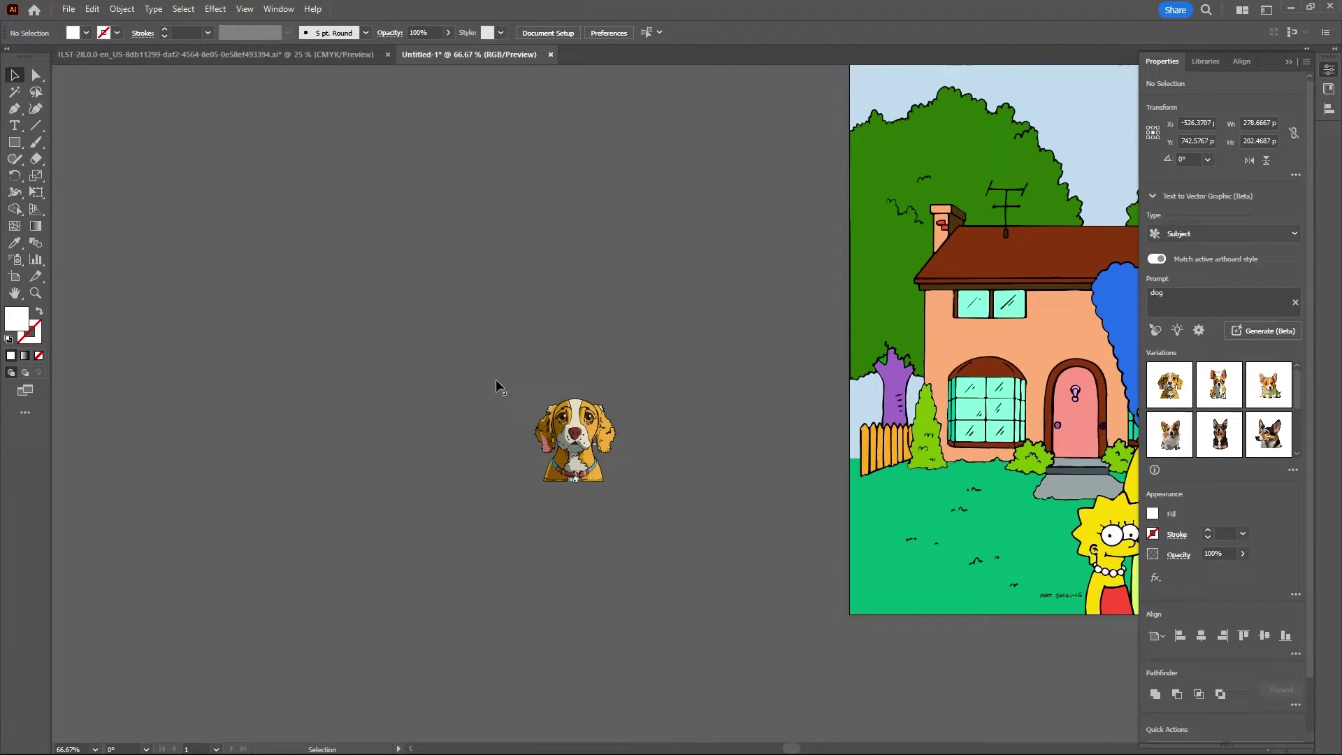
{"action": "scroll", "coordinate": [494, 380], "scroll_direction": "up", "scroll_amount": 2}
{"action": "scroll", "coordinate": [675, 495], "scroll_direction": "up", "scroll_amount": 1}
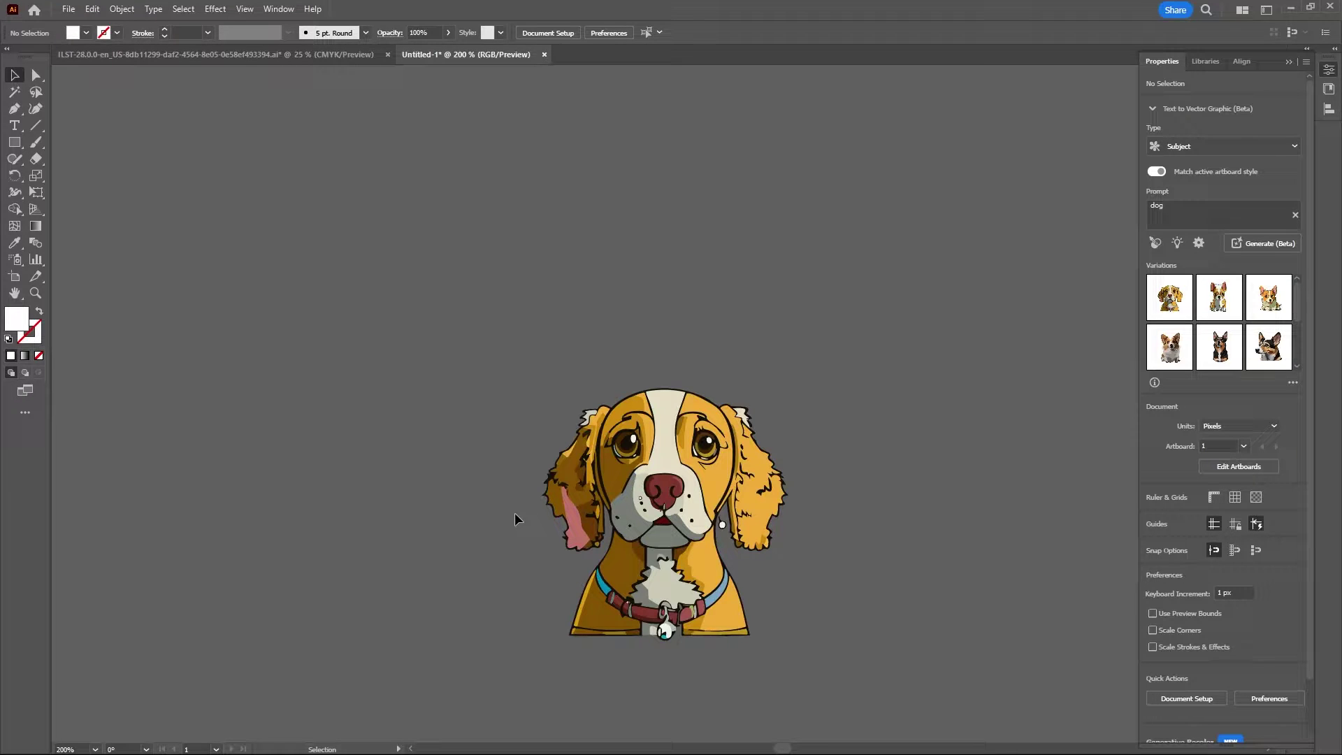
{"action": "scroll", "coordinate": [343, 487], "scroll_direction": "down", "scroll_amount": 5}
{"action": "scroll", "coordinate": [342, 487], "scroll_direction": "up", "scroll_amount": 5}
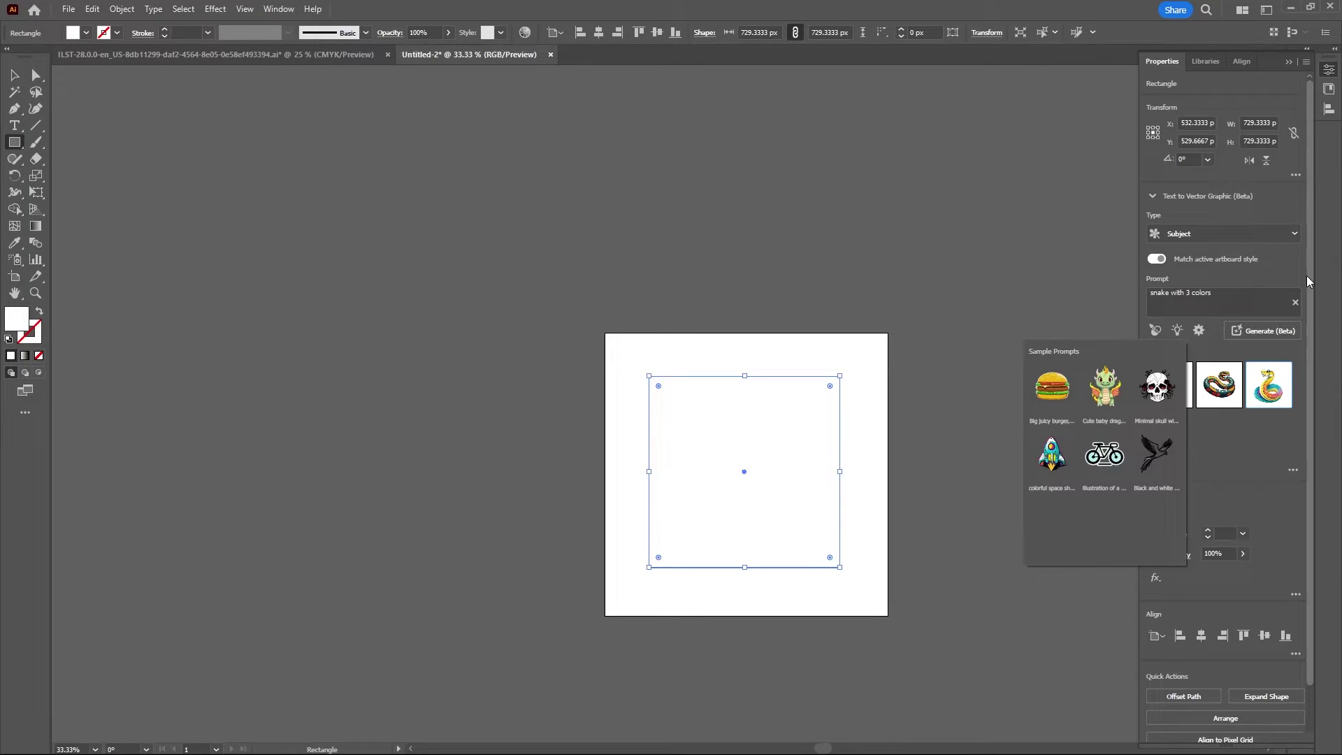
Replace the snake prompt with "black and white sailboat line art" and generate the subject graphic.
{"action": "left_click_drag", "start_coordinate": [1247, 292], "coordinate": [1171, 297]}
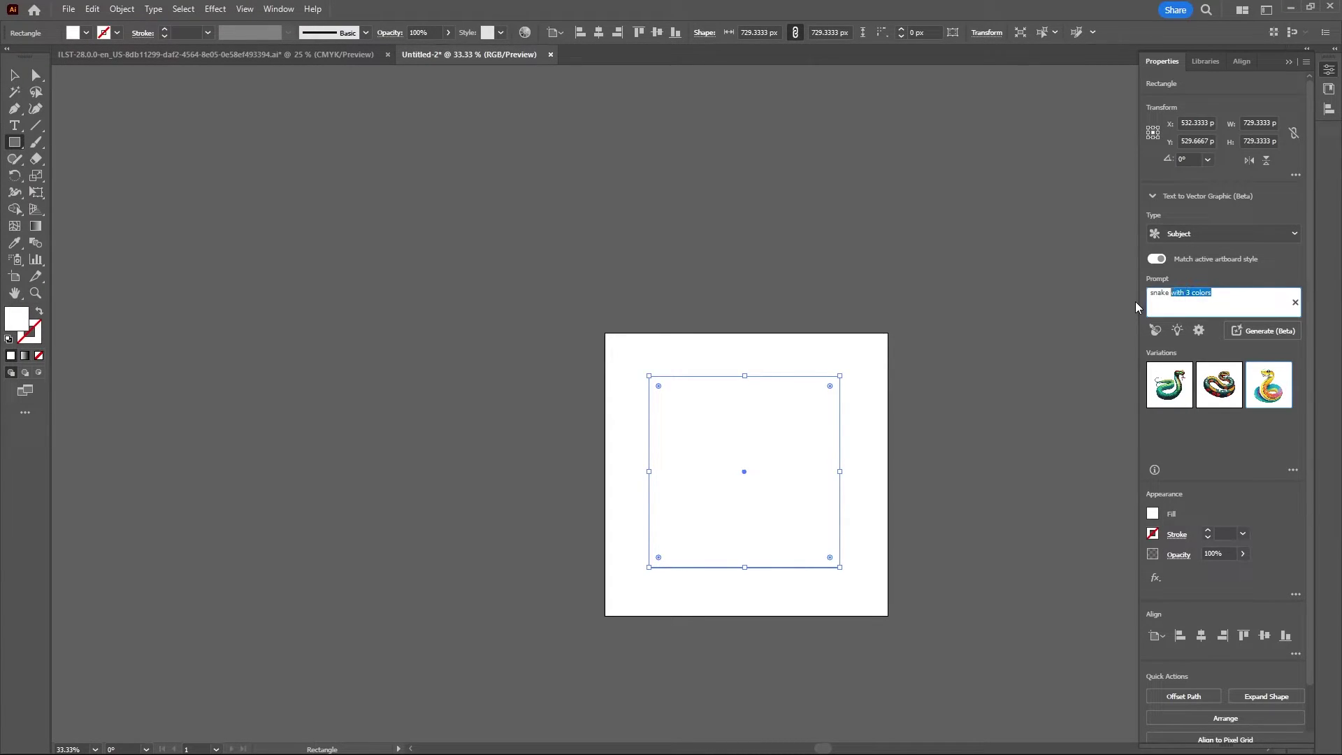
{"action": "type", "text": "black and white sailboat line art"}
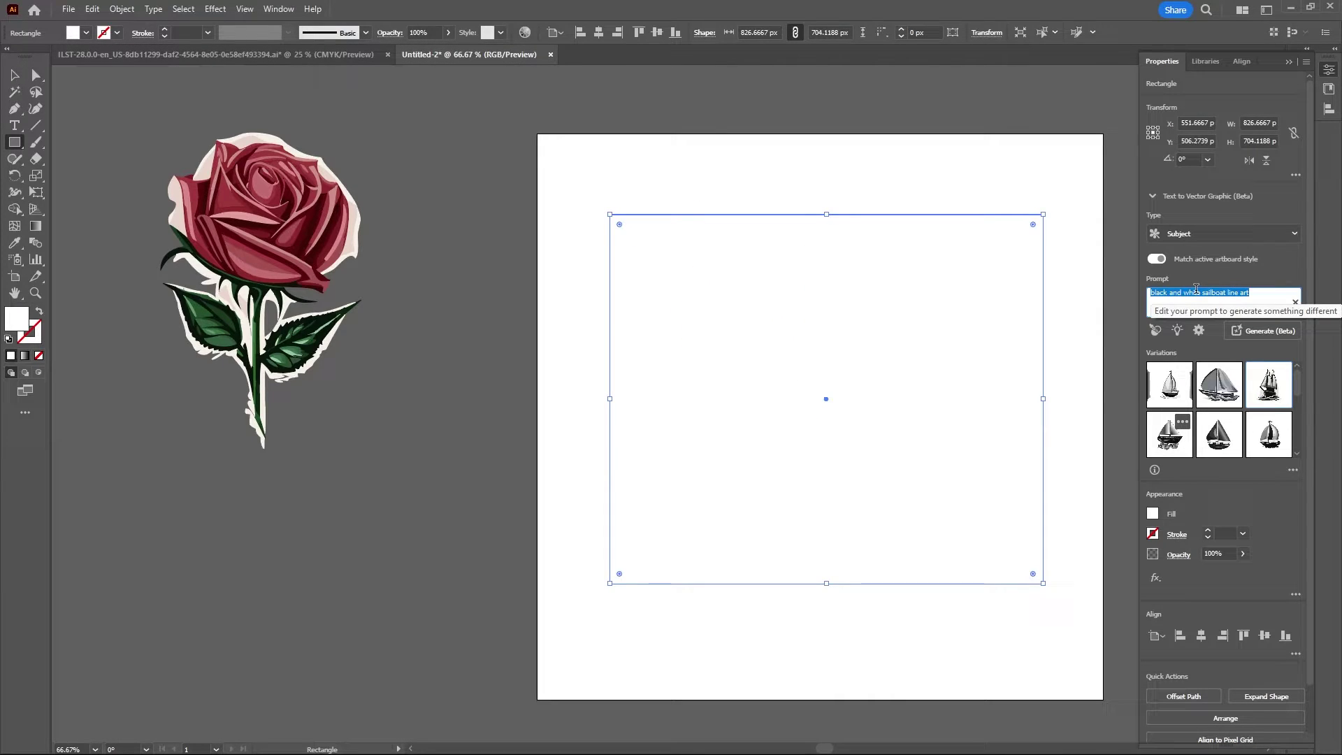
Generate a "minecraft painting" subject, choose the dark stone variation, move it off the artboard below the rose, and inspect it.
{"action": "type", "text": "minecraft painting"}
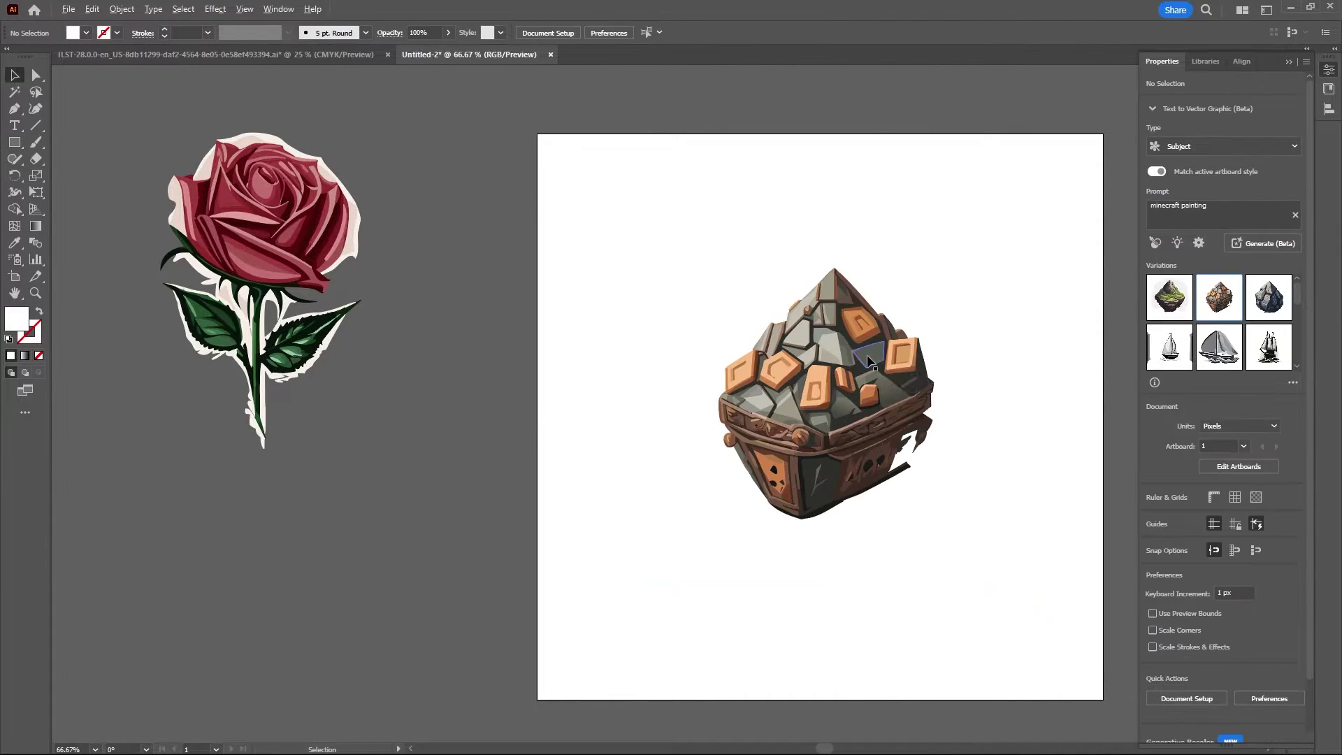
{"action": "scroll", "coordinate": [870, 358], "scroll_direction": "up", "scroll_amount": 1}
{"action": "left_click", "coordinate": [877, 368]}
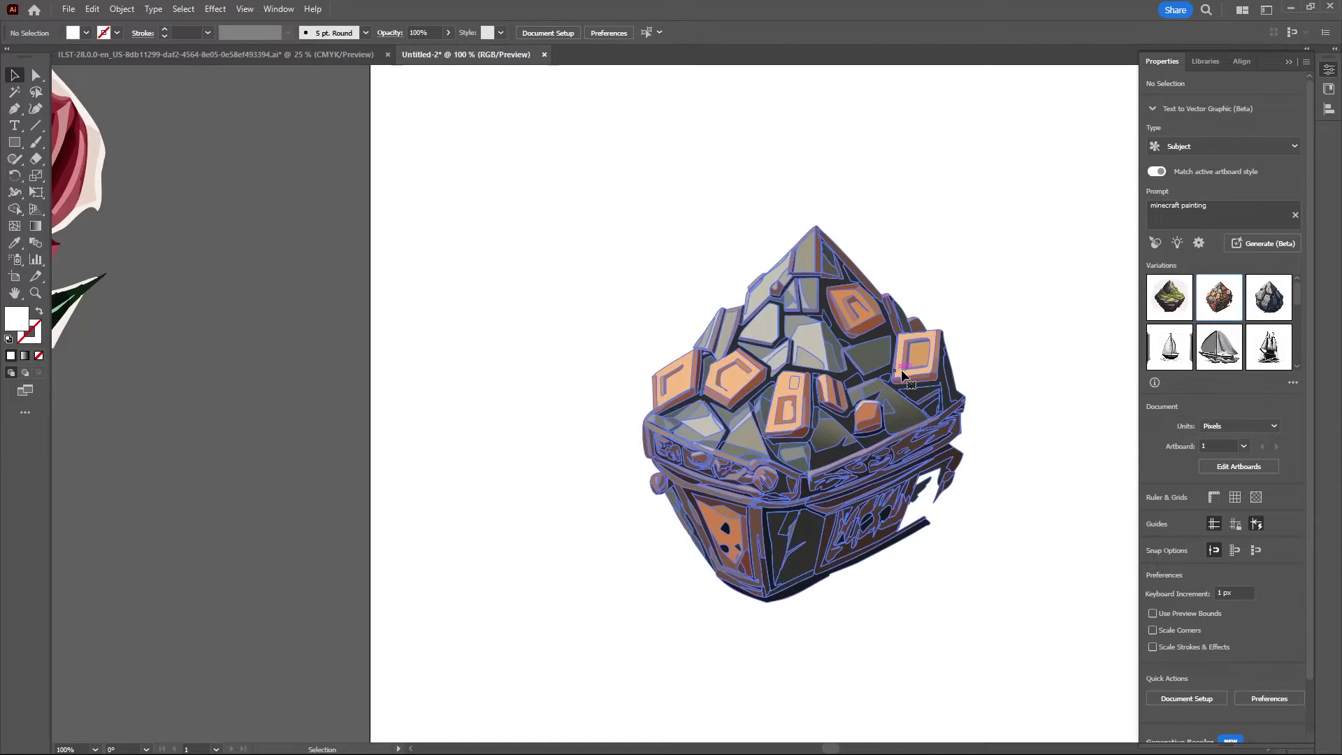
{"action": "left_click", "coordinate": [1269, 385]}
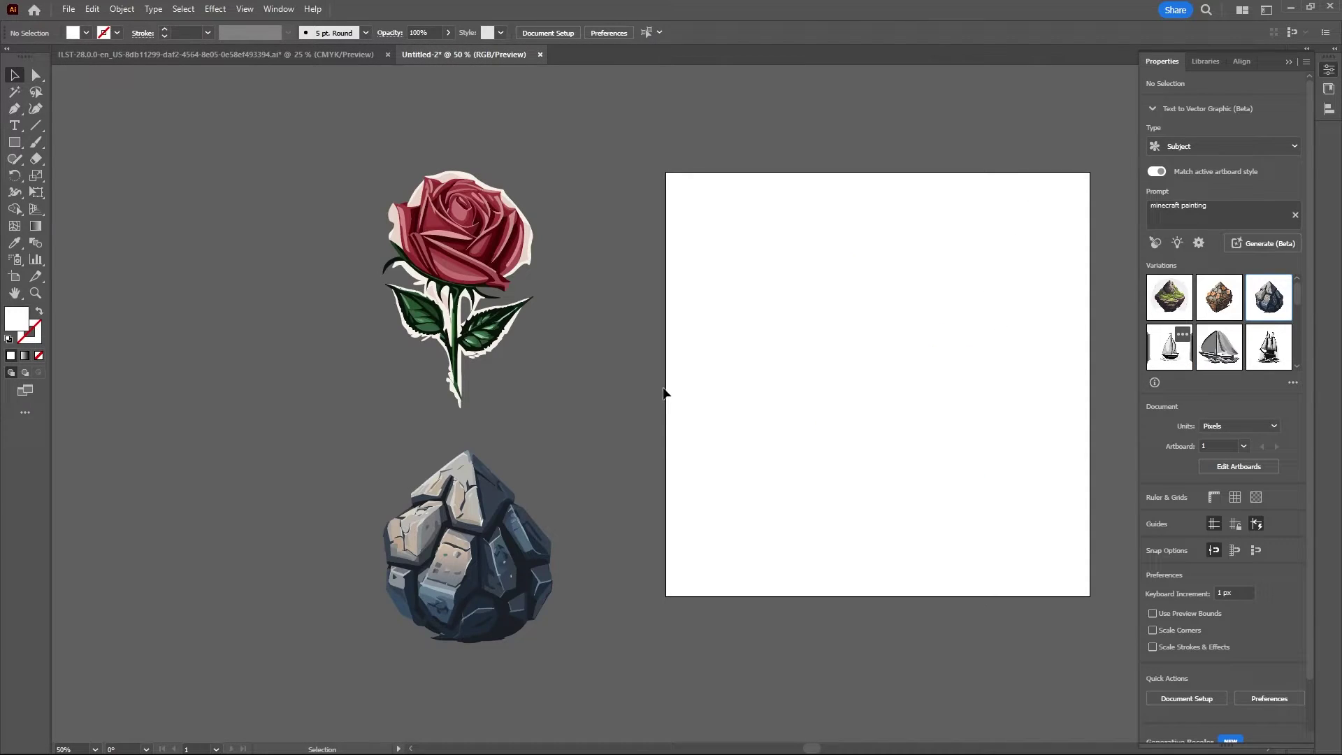
{"action": "scroll", "coordinate": [468, 637], "scroll_direction": "up", "scroll_amount": 2}
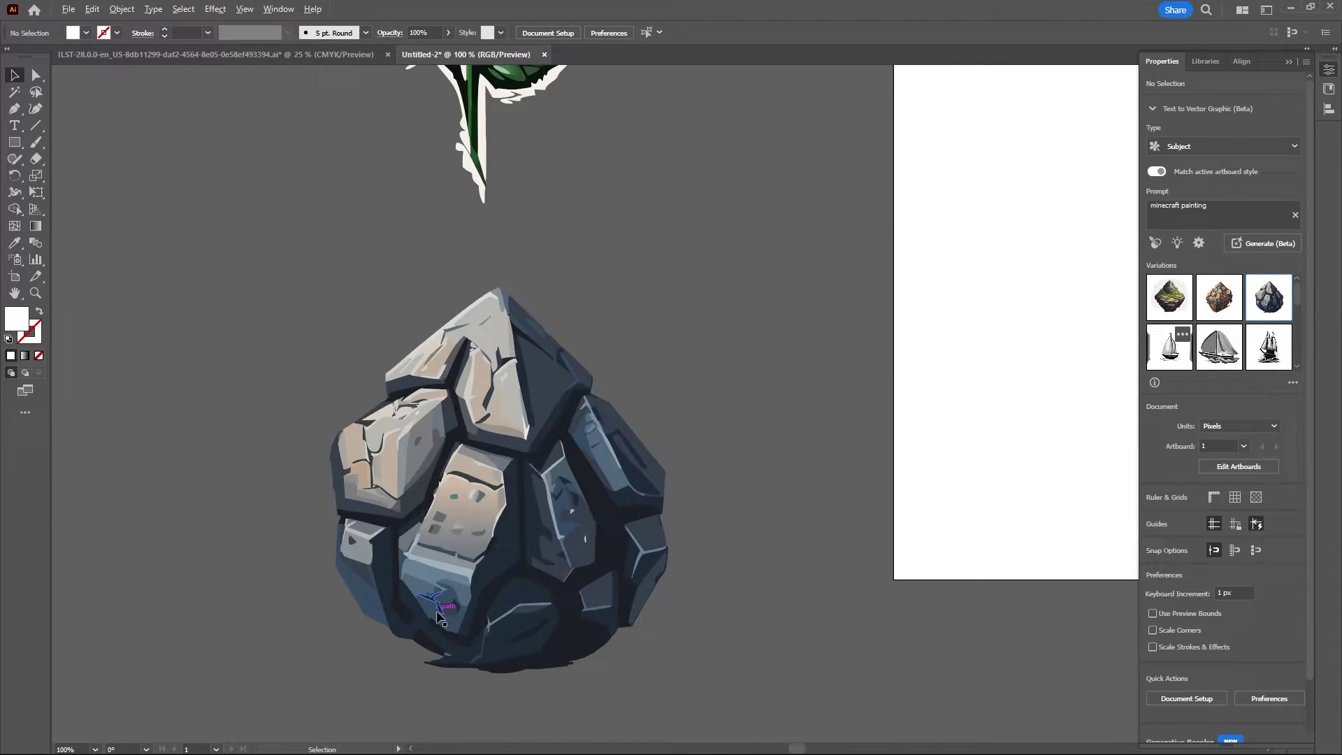
{"action": "scroll", "coordinate": [618, 559], "scroll_direction": "down", "scroll_amount": 1}
{"action": "scroll", "coordinate": [619, 560], "scroll_direction": "down", "scroll_amount": 2}
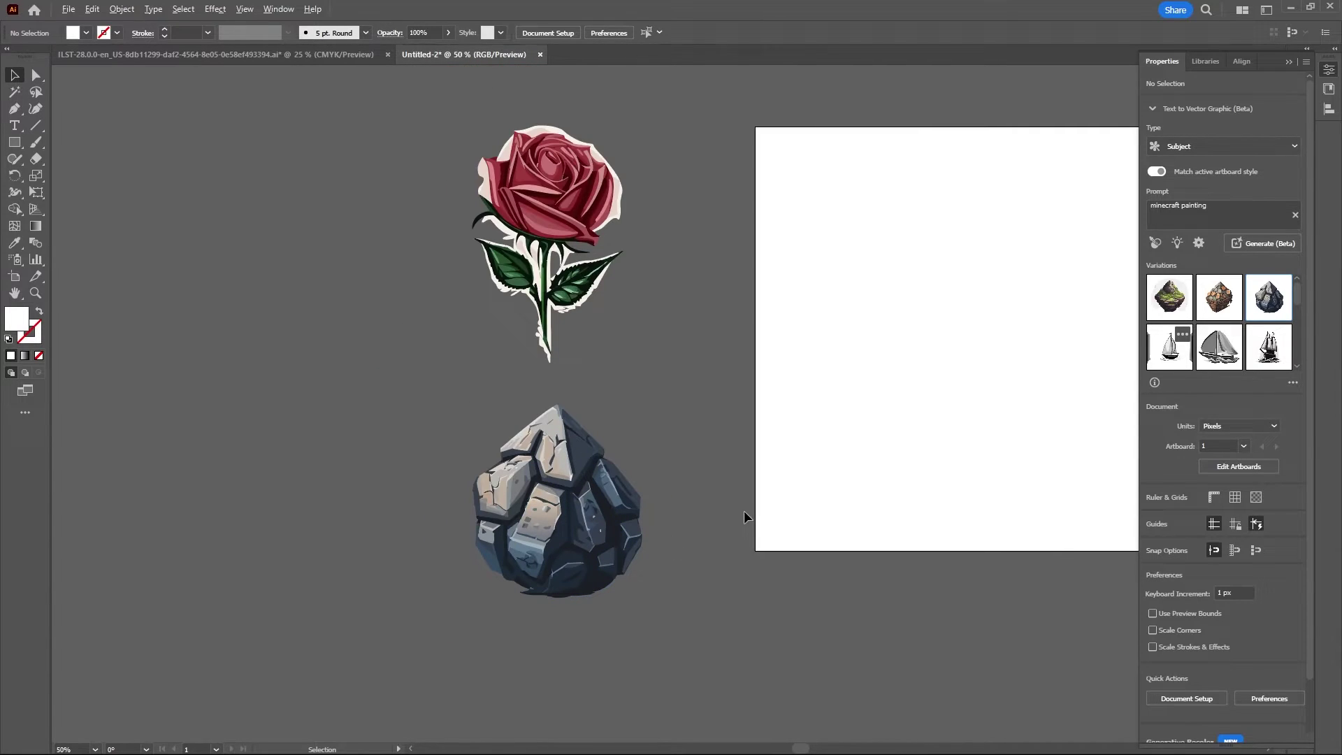
Draw a rectangle about 750 by 864 px on the artboard and generate a "pop can" subject graphic in it.
{"action": "left_click_drag", "start_coordinate": [867, 448], "coordinate": [620, 546]}
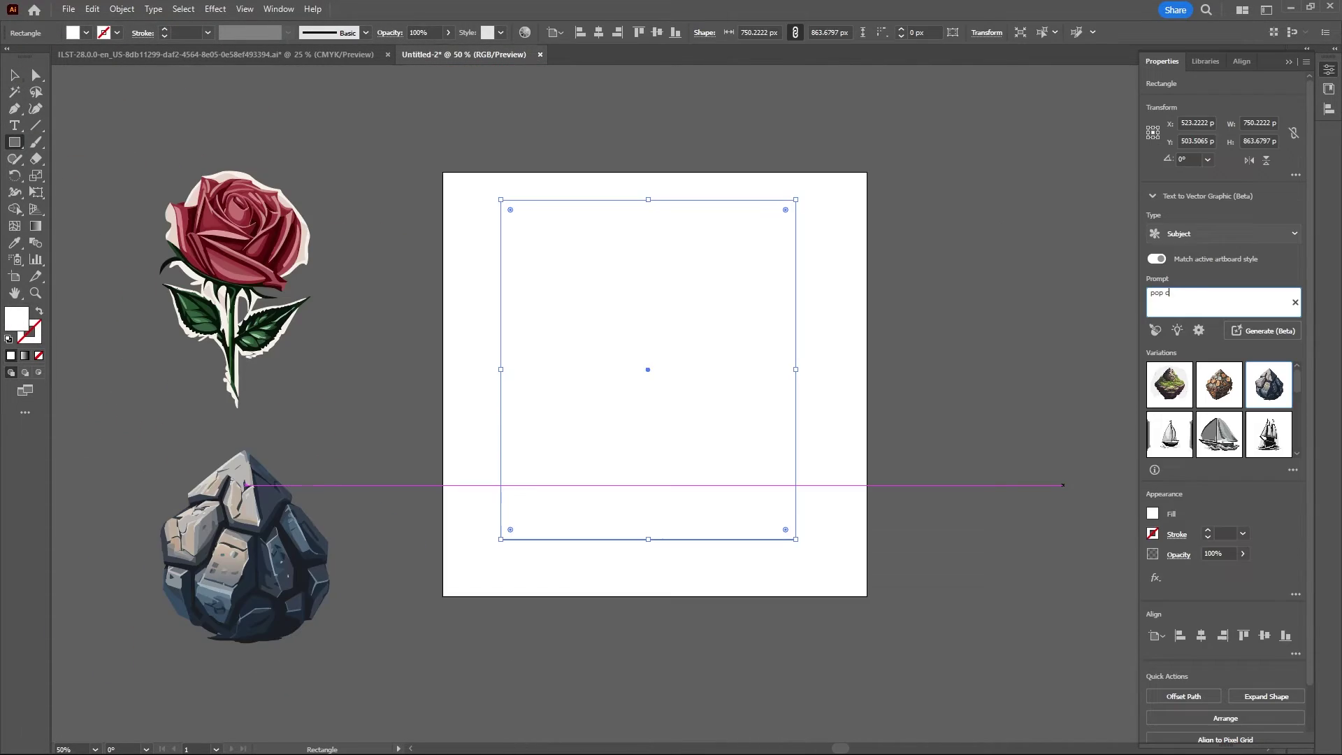
{"action": "key", "text": "Return"}
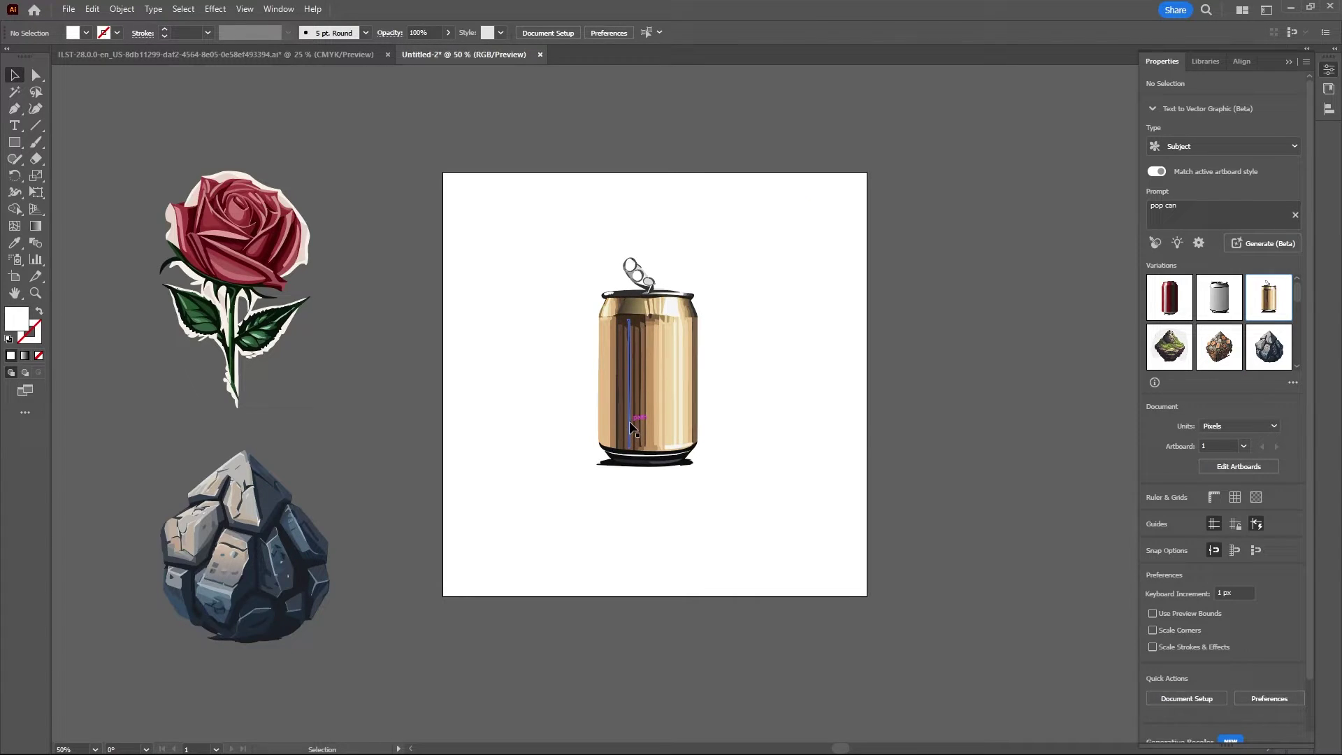
{"action": "left_click", "coordinate": [631, 428]}
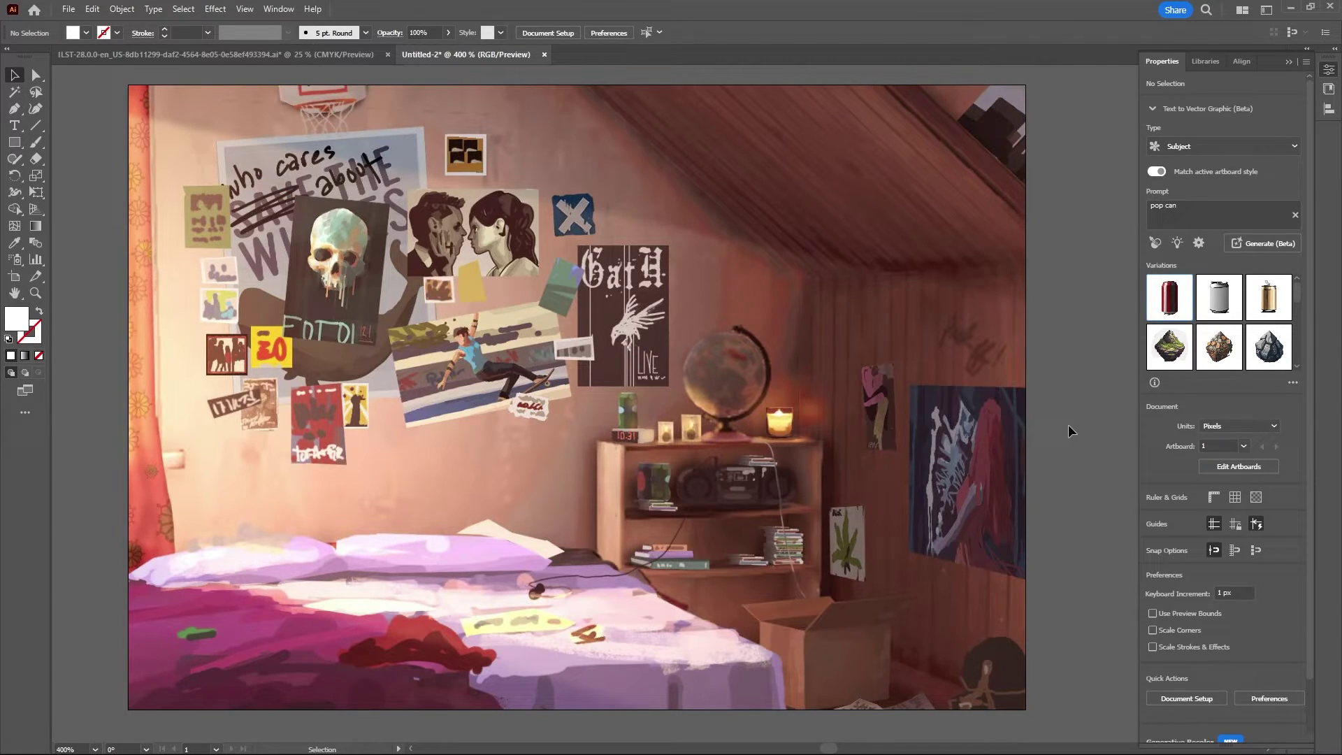
Draw a rectangle about 34 by 38 px below the skateboarder poster, generate a "rock band poster" subject, and choose the black guitar variation.
{"action": "left_click", "coordinate": [14, 142]}
{"action": "left_click_drag", "start_coordinate": [386, 391], "coordinate": [493, 511]}
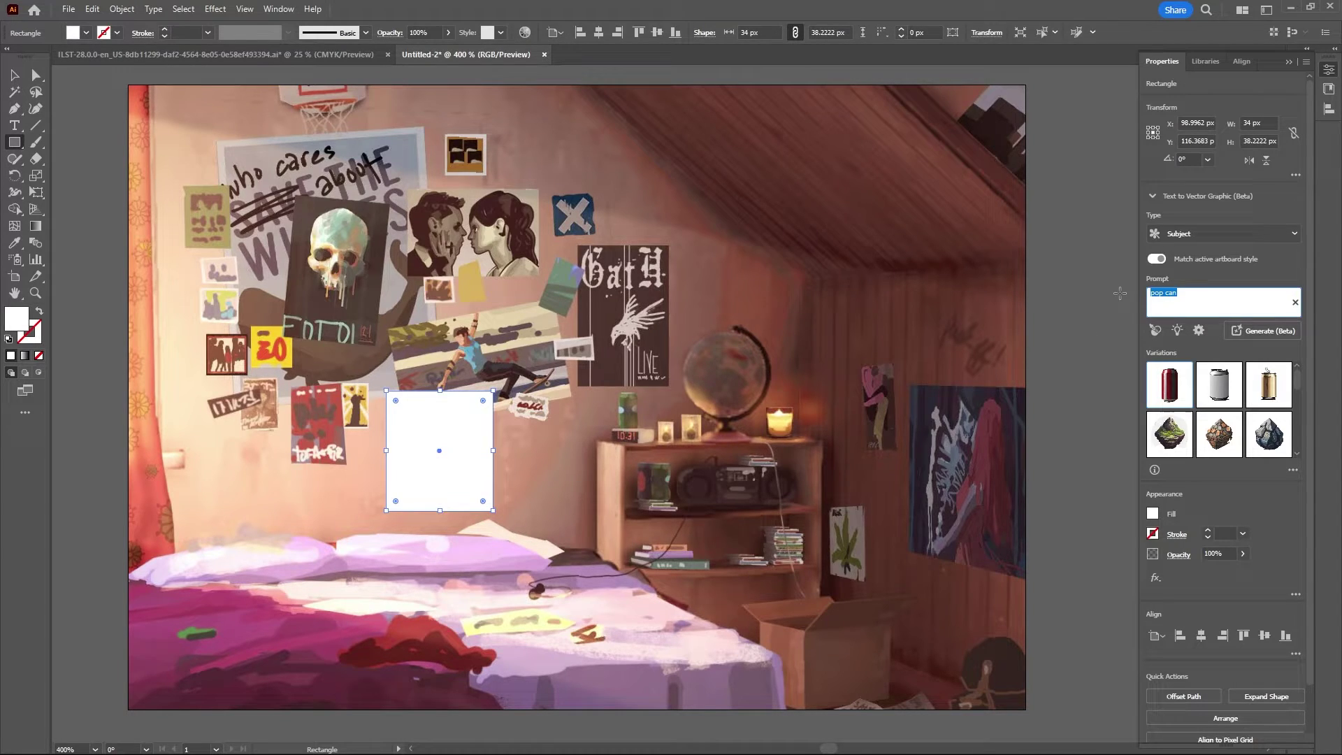
{"action": "type", "text": "rock band poster"}
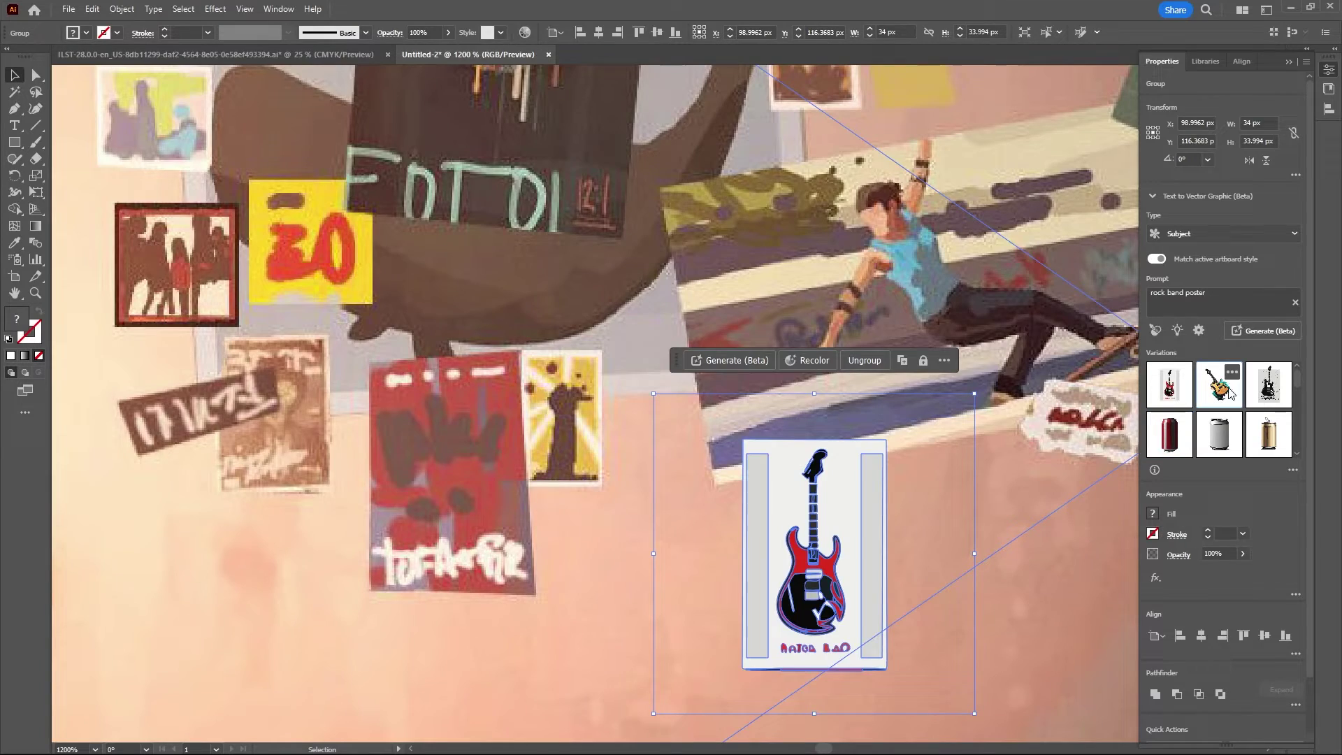
{"action": "left_click", "coordinate": [1219, 384]}
{"action": "left_click", "coordinate": [1269, 385]}
{"action": "left_click", "coordinate": [896, 497]}
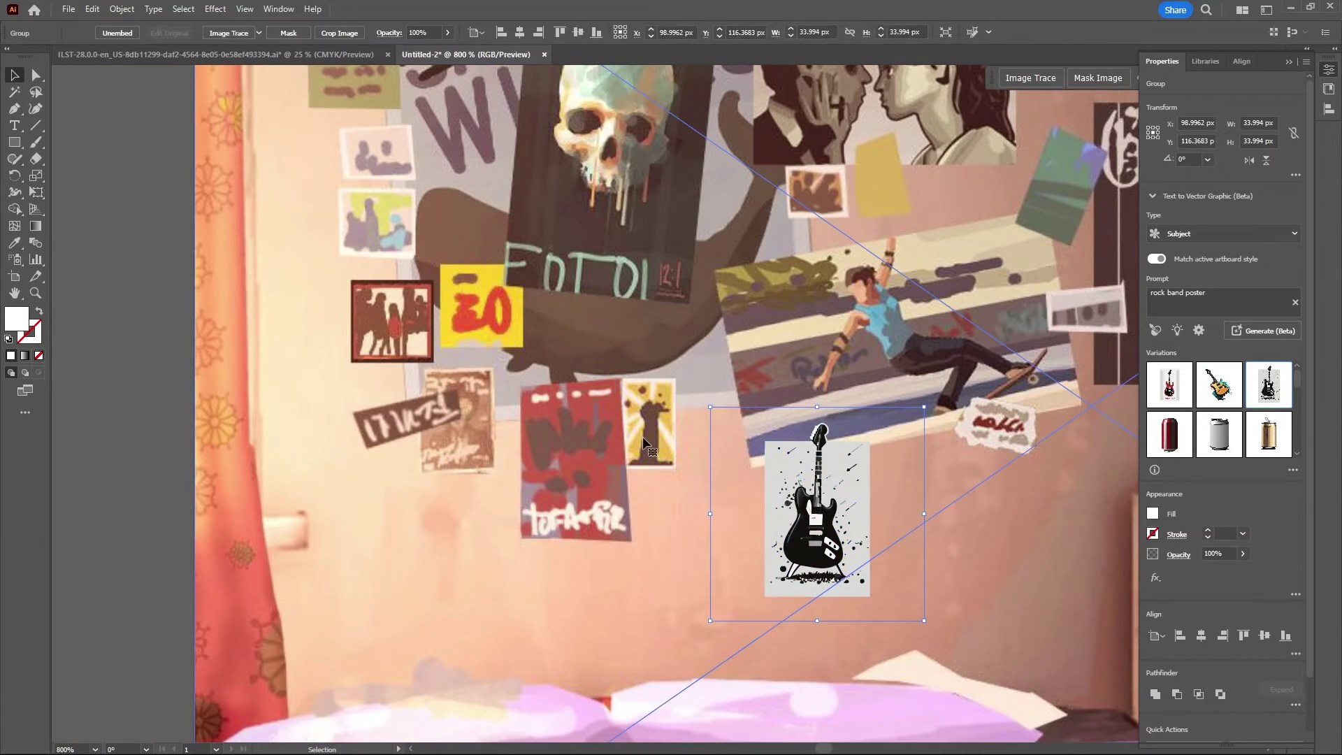
Generate a "speed limit sign" subject on the wall below the small posters, using the round 30 sign variation.
{"action": "scroll", "coordinate": [894, 497], "scroll_direction": "down", "scroll_amount": 2}
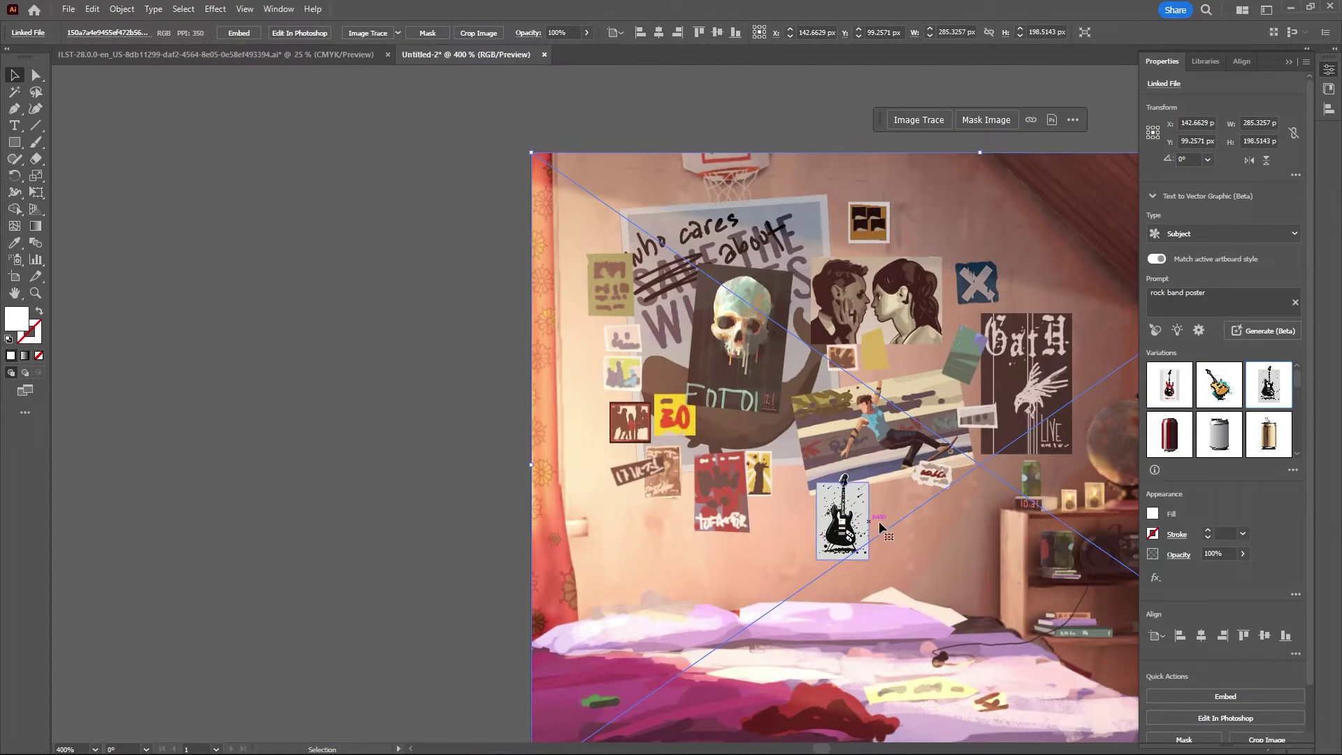
{"action": "key", "text": "space"}
{"action": "left_click_drag", "start_coordinate": [856, 548], "coordinate": [651, 525]}
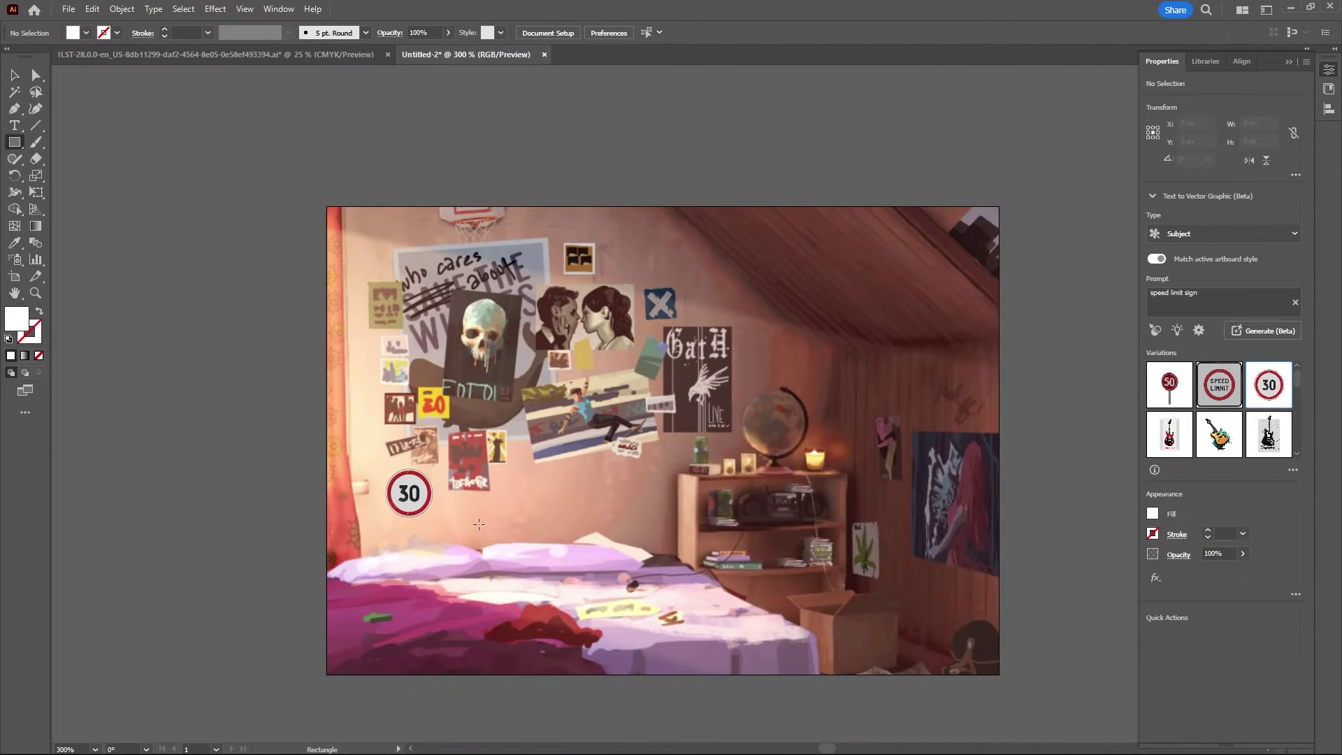
Draw a rectangle over the bed, generate a "cat" subject graphic in it, and inspect the cat up close.
{"action": "left_click_drag", "start_coordinate": [478, 521], "coordinate": [574, 636]}
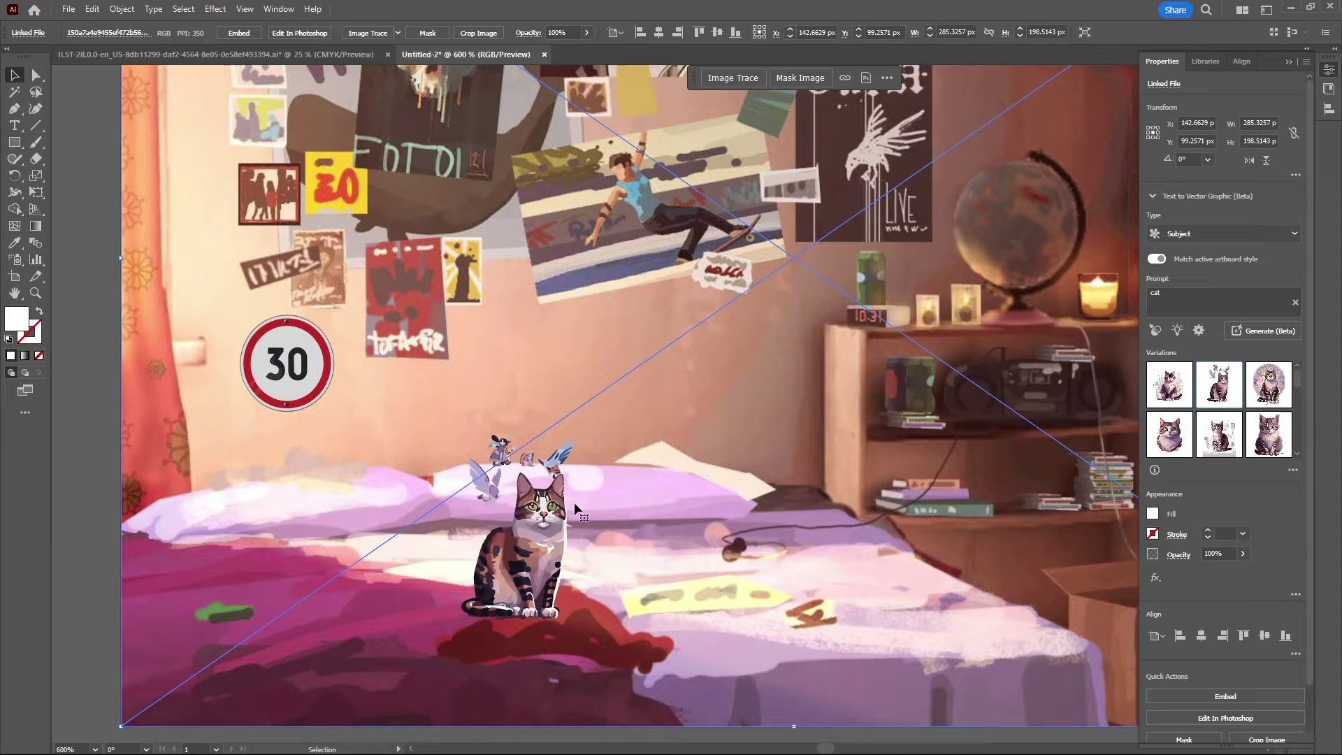
{"action": "scroll", "coordinate": [490, 550], "scroll_direction": "up", "scroll_amount": 3}
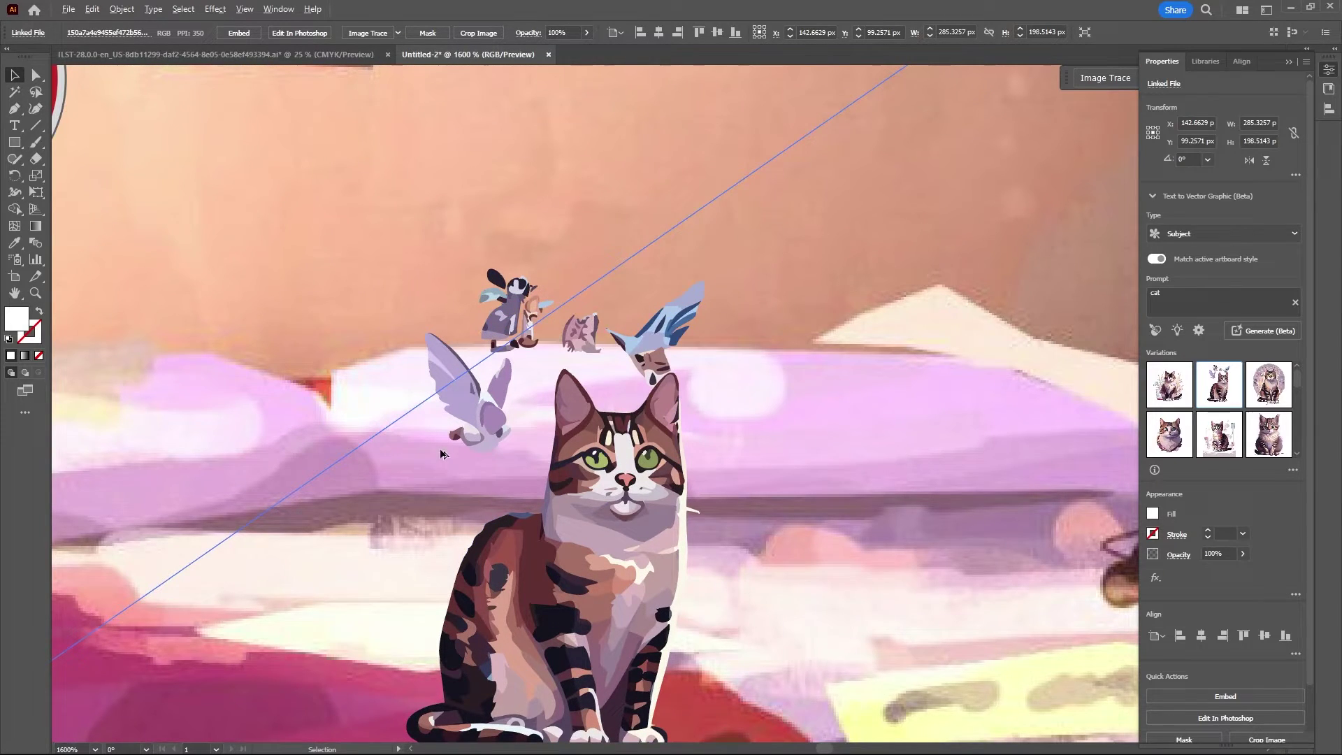
{"action": "scroll", "coordinate": [450, 434], "scroll_direction": "up", "scroll_amount": 1}
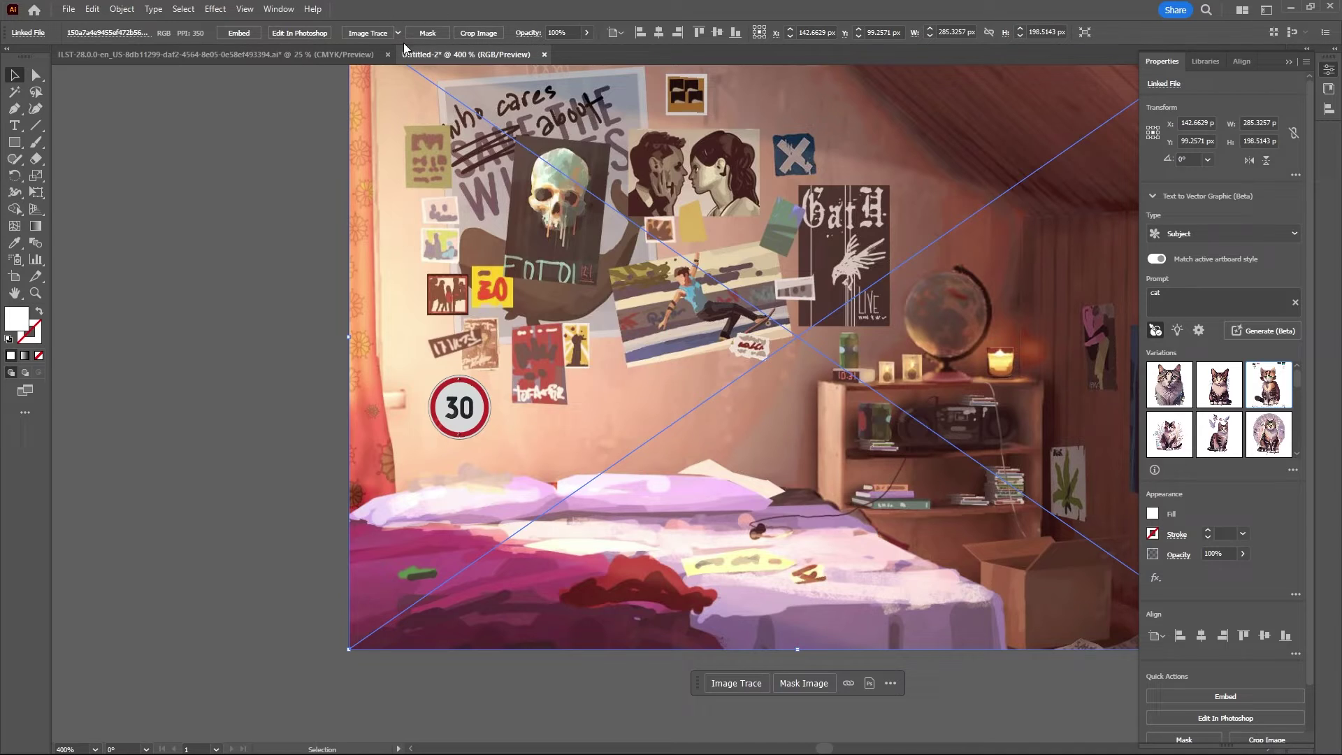
Trace the linked bedroom image with the High Fidelity Photo preset and inspect the traced skull poster up close.
{"action": "left_click", "coordinate": [401, 33]}
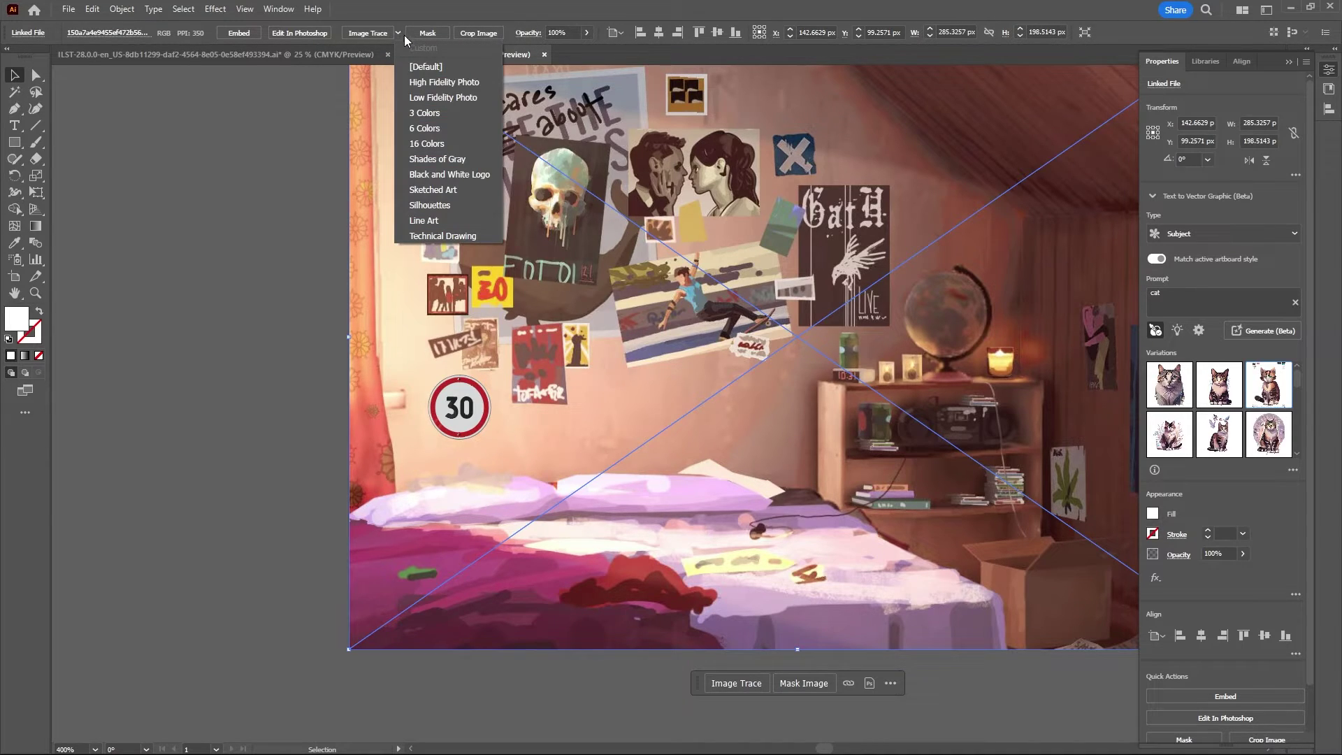
{"action": "left_click", "coordinate": [459, 82]}
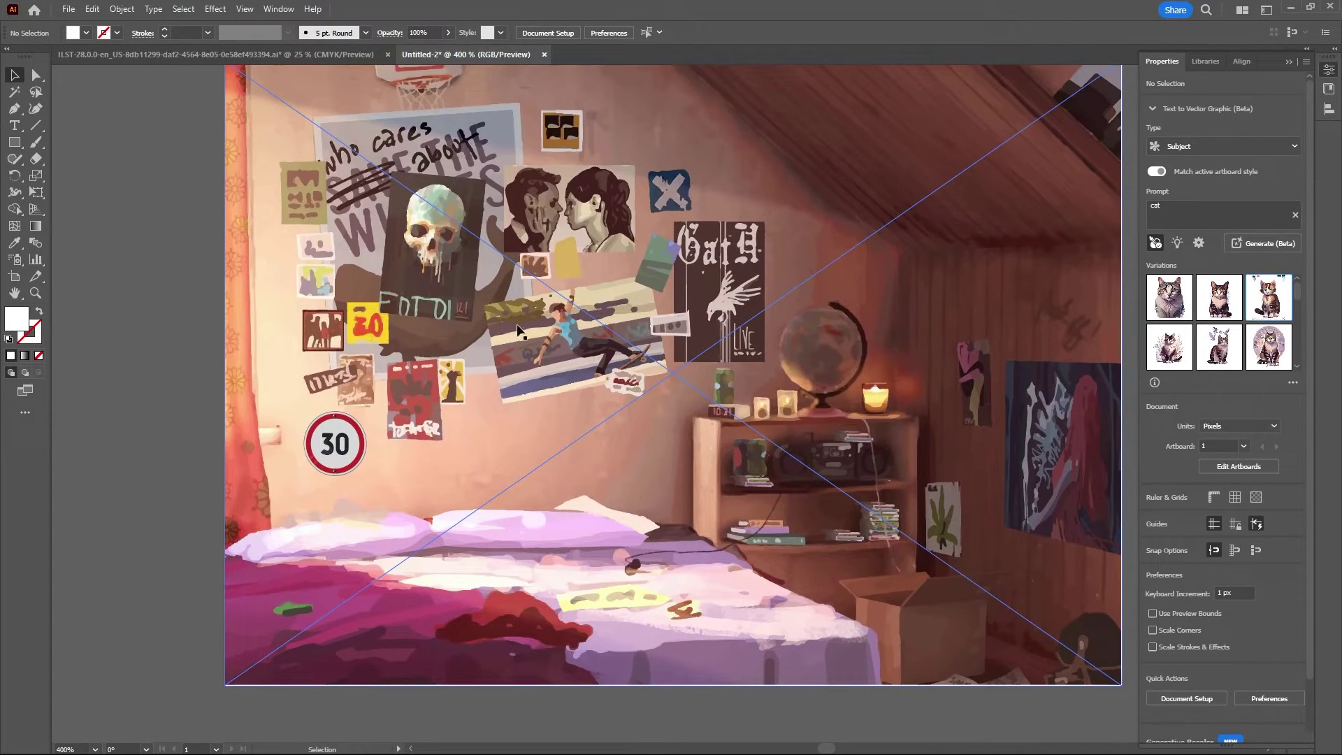
{"action": "scroll", "coordinate": [442, 235], "scroll_direction": "up", "scroll_amount": 6}
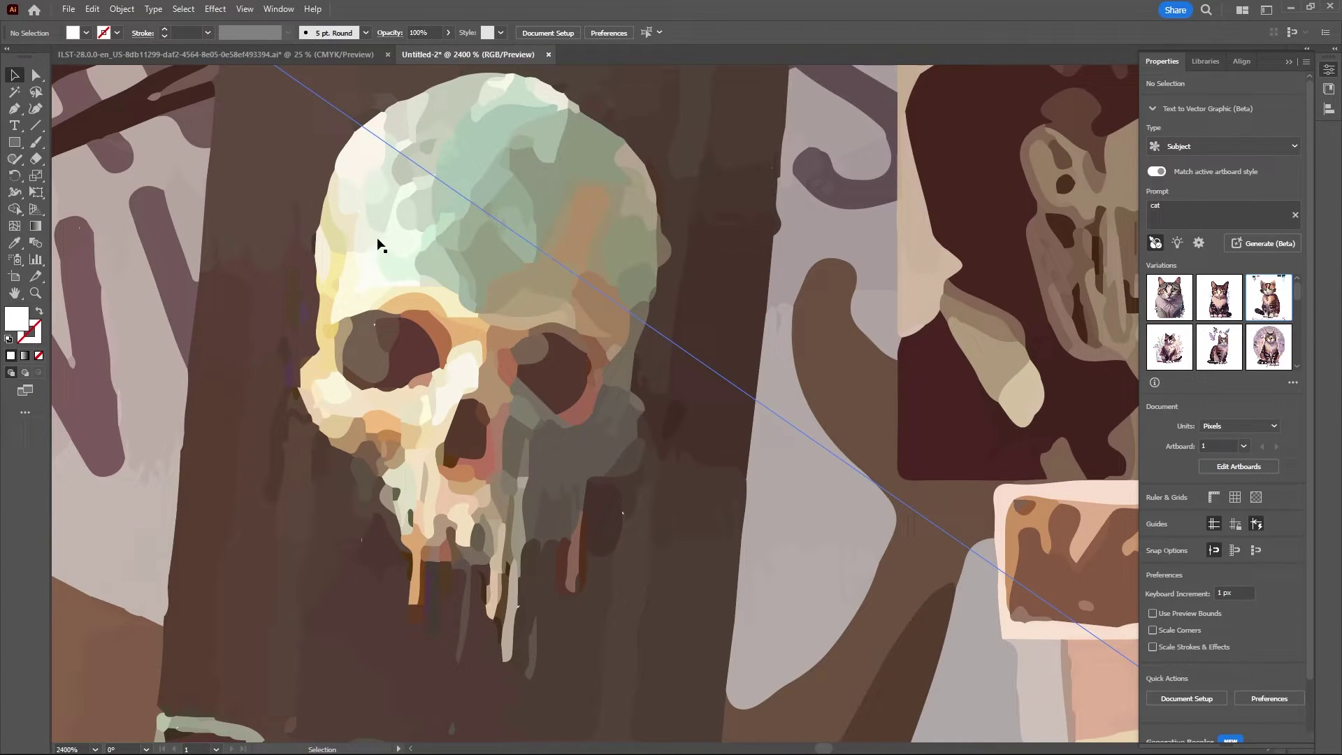
{"action": "scroll", "coordinate": [561, 441], "scroll_direction": "down", "scroll_amount": 6}
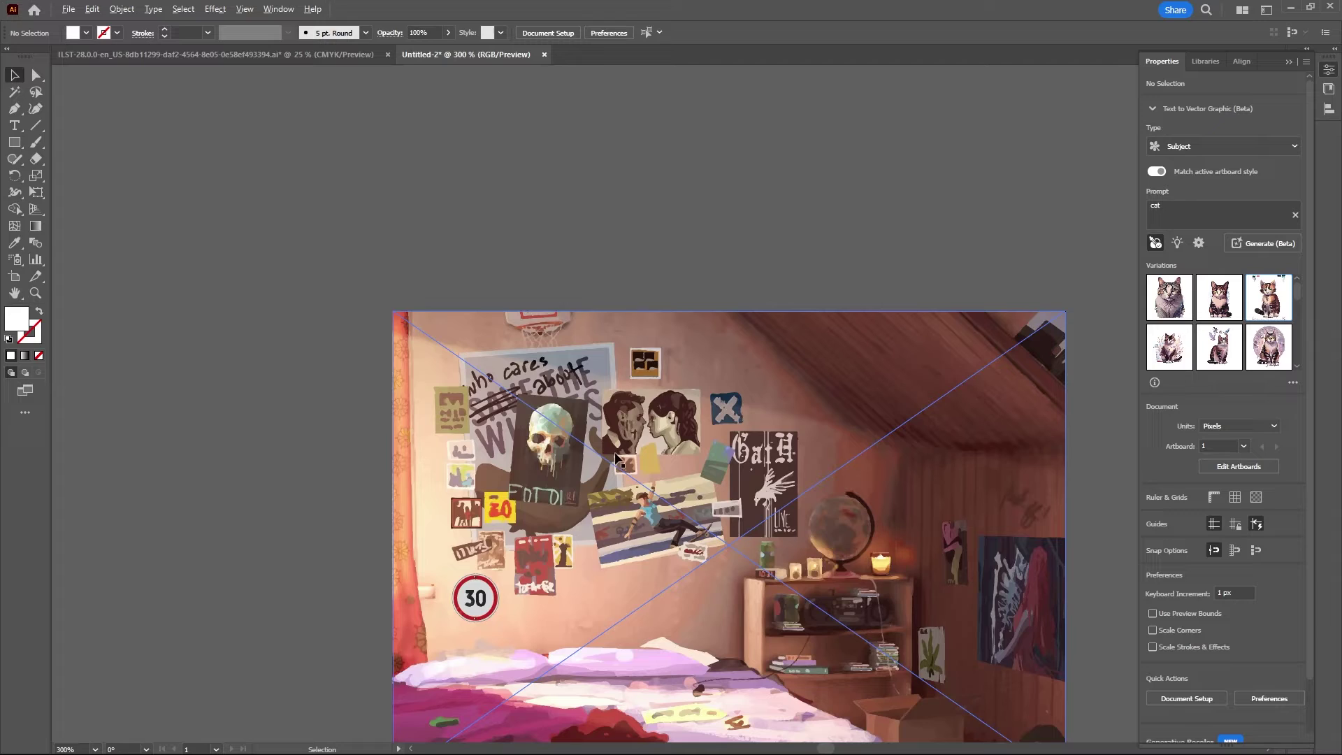
{"action": "left_click_drag", "start_coordinate": [804, 551], "coordinate": [742, 399]}
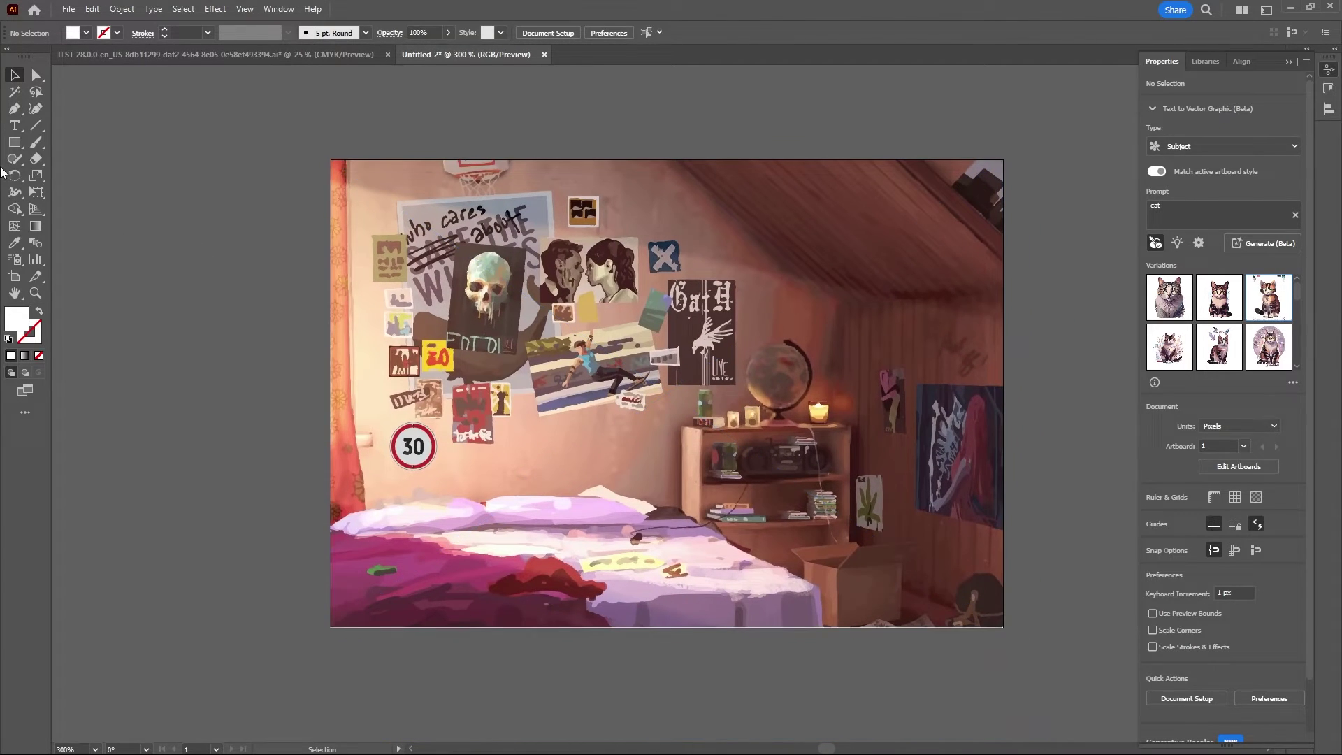
Draw a rectangle about 41 by 60 px over the bed, adjust the generation detail, and generate a "cat" subject in it.
{"action": "left_click", "coordinate": [14, 142]}
{"action": "left_click_drag", "start_coordinate": [511, 443], "coordinate": [608, 583]}
{"action": "left_click", "coordinate": [1208, 298]}
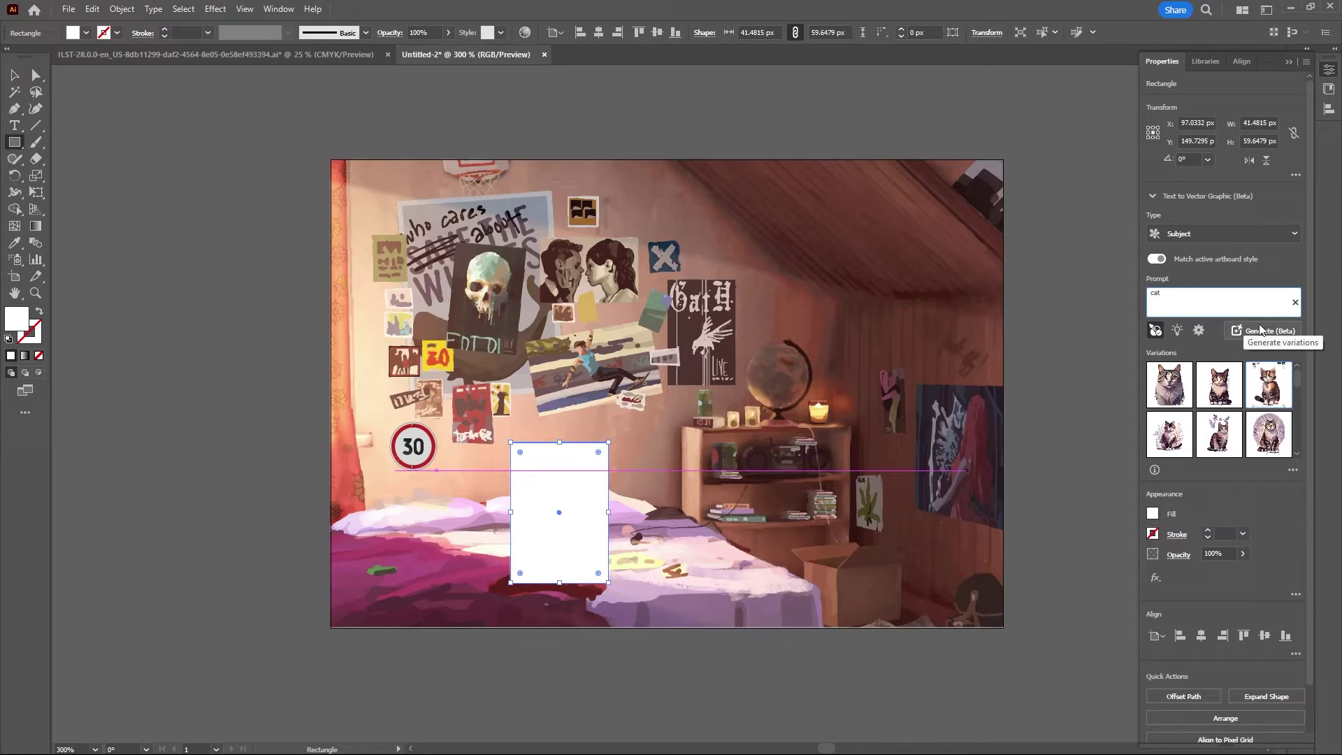
{"action": "left_click", "coordinate": [1199, 330]}
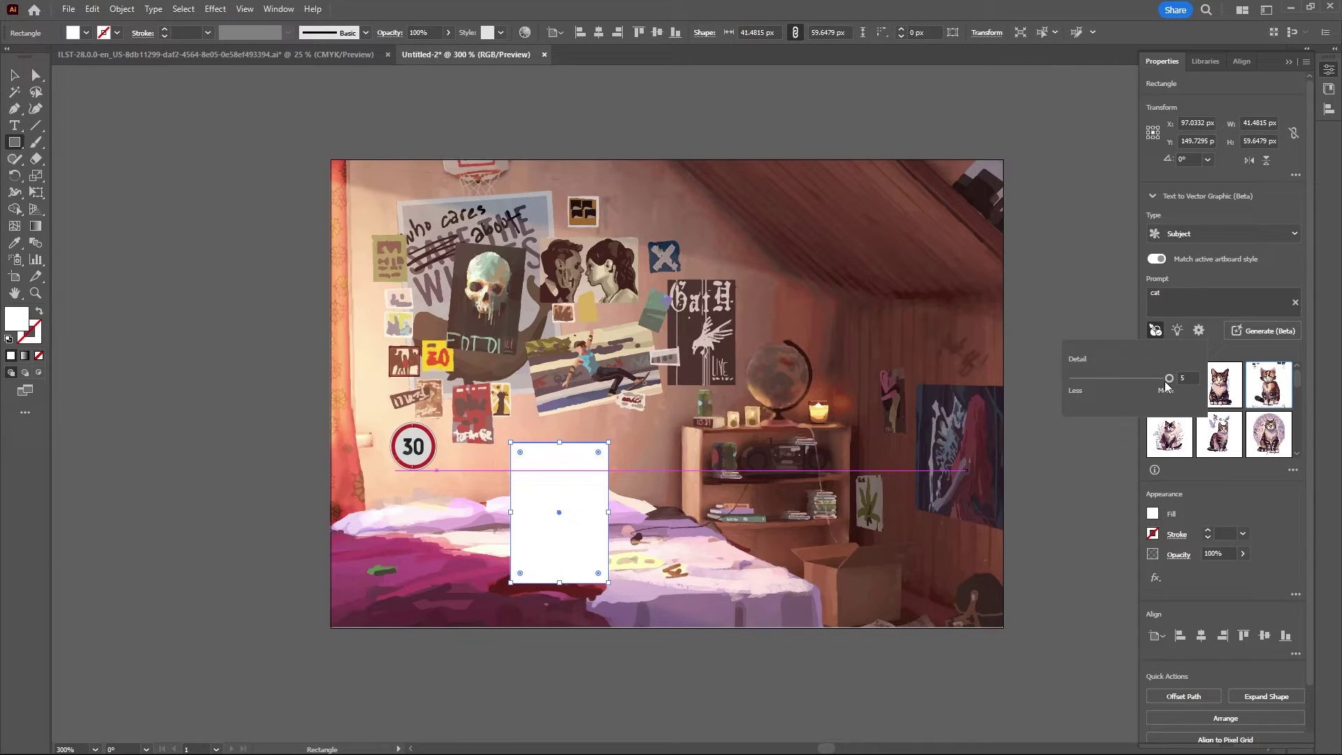
{"action": "left_click_drag", "start_coordinate": [1167, 387], "coordinate": [1098, 382]}
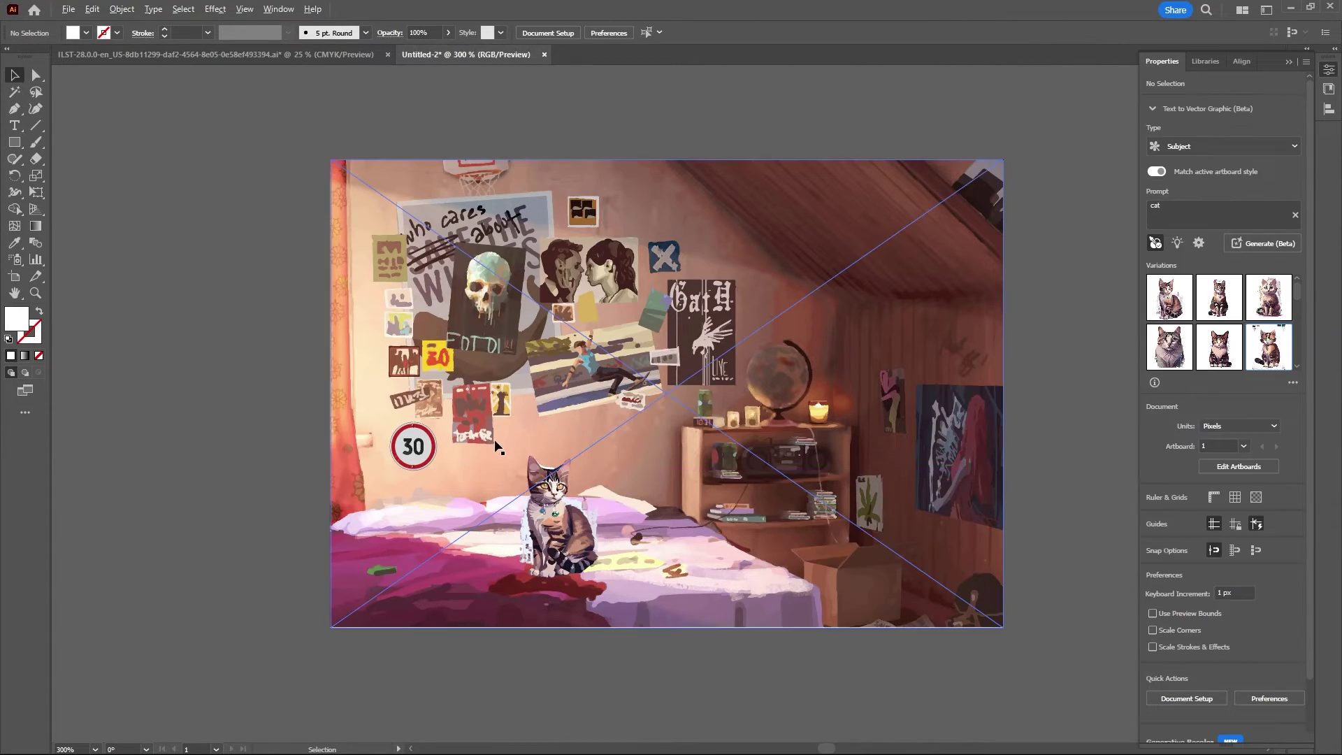
{"action": "scroll", "coordinate": [765, 452], "scroll_direction": "up", "scroll_amount": 6}
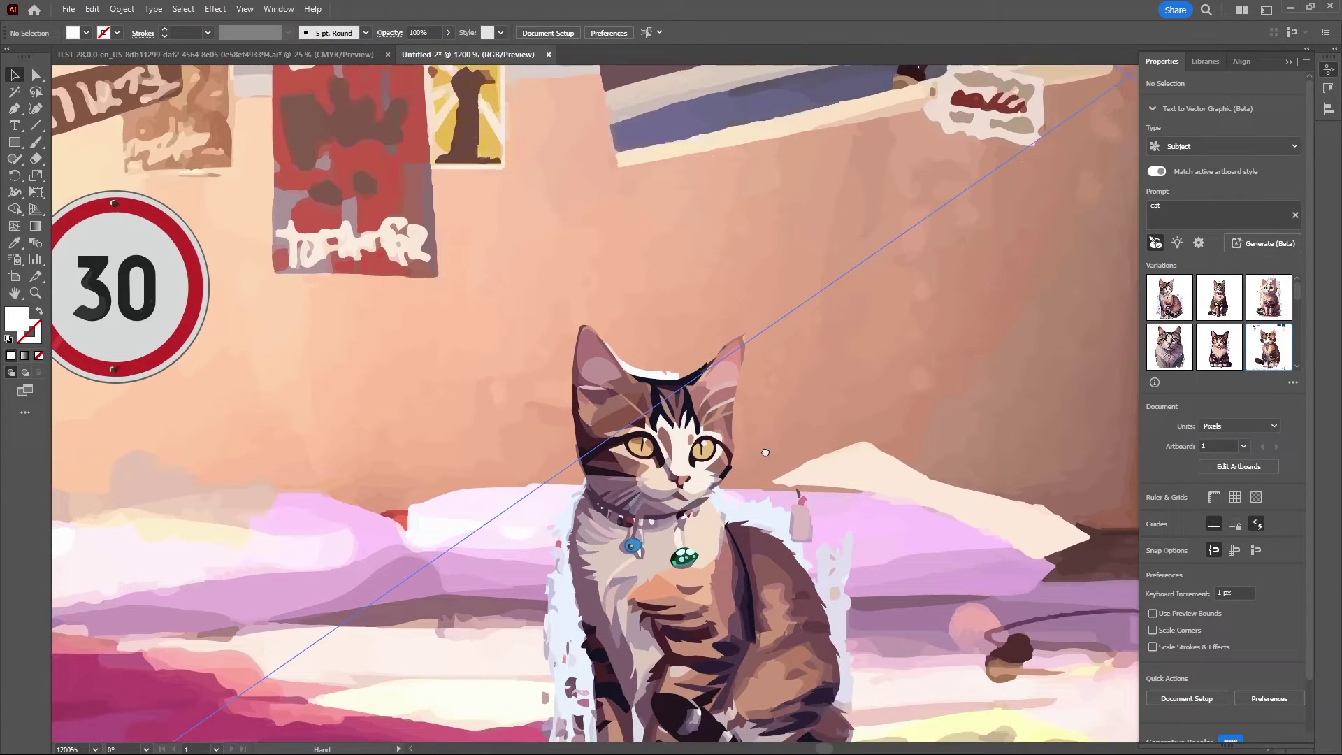
Inspect the generated cat on the bed, select it, and switch it to the third variation.
{"action": "left_click_drag", "start_coordinate": [765, 453], "coordinate": [793, 290]}
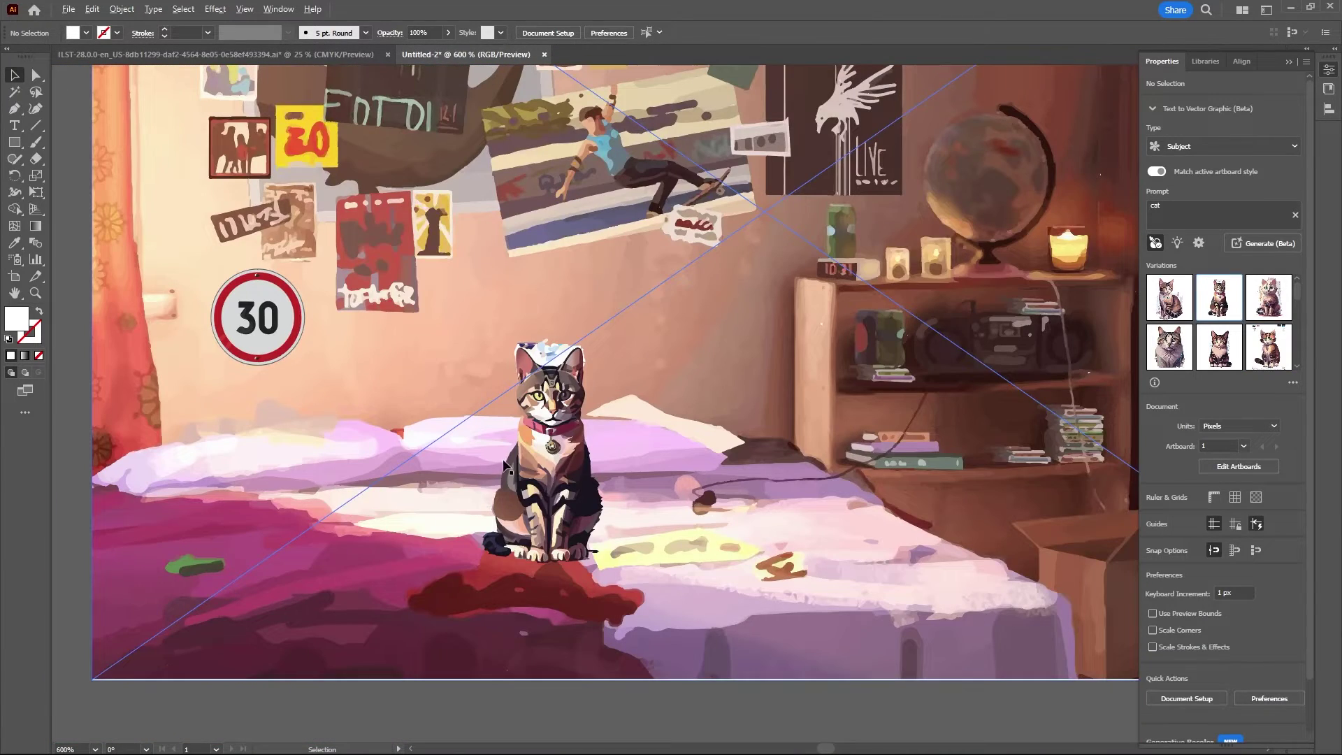
{"action": "left_click", "coordinate": [514, 460]}
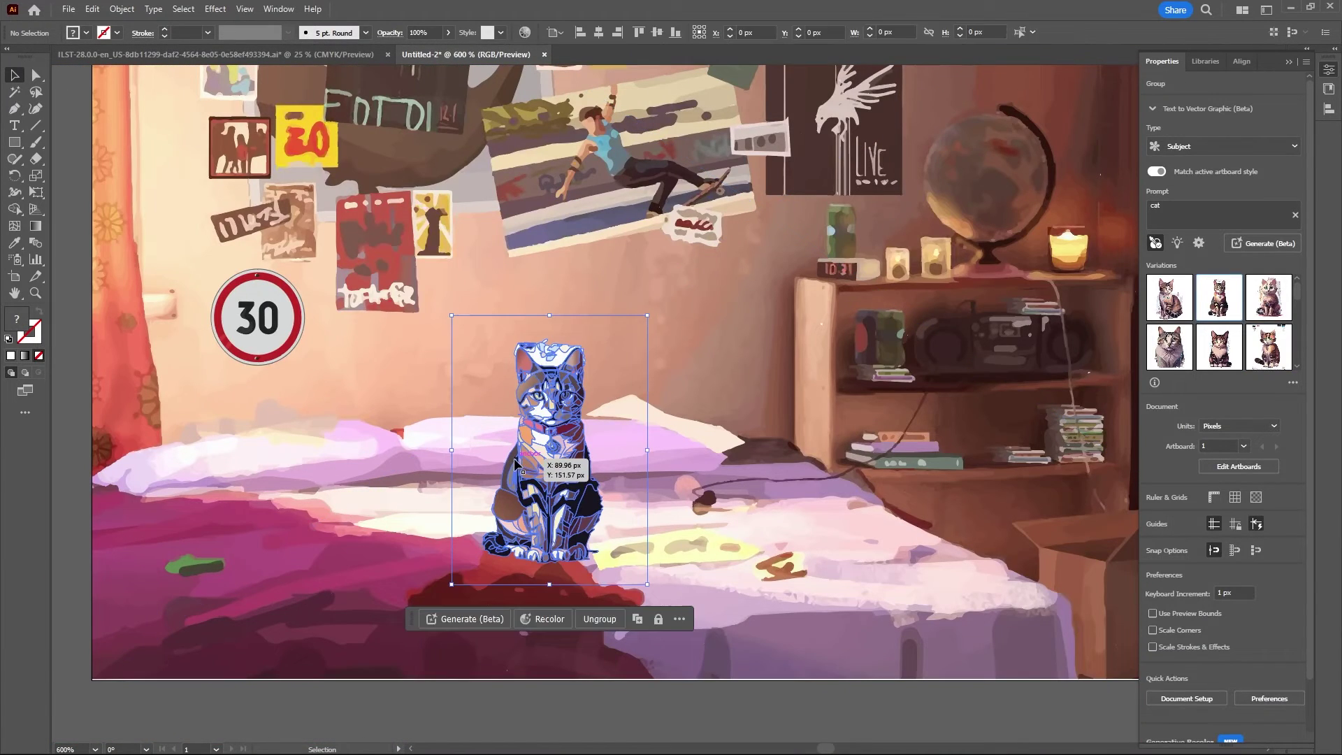
{"action": "left_click", "coordinate": [1269, 384]}
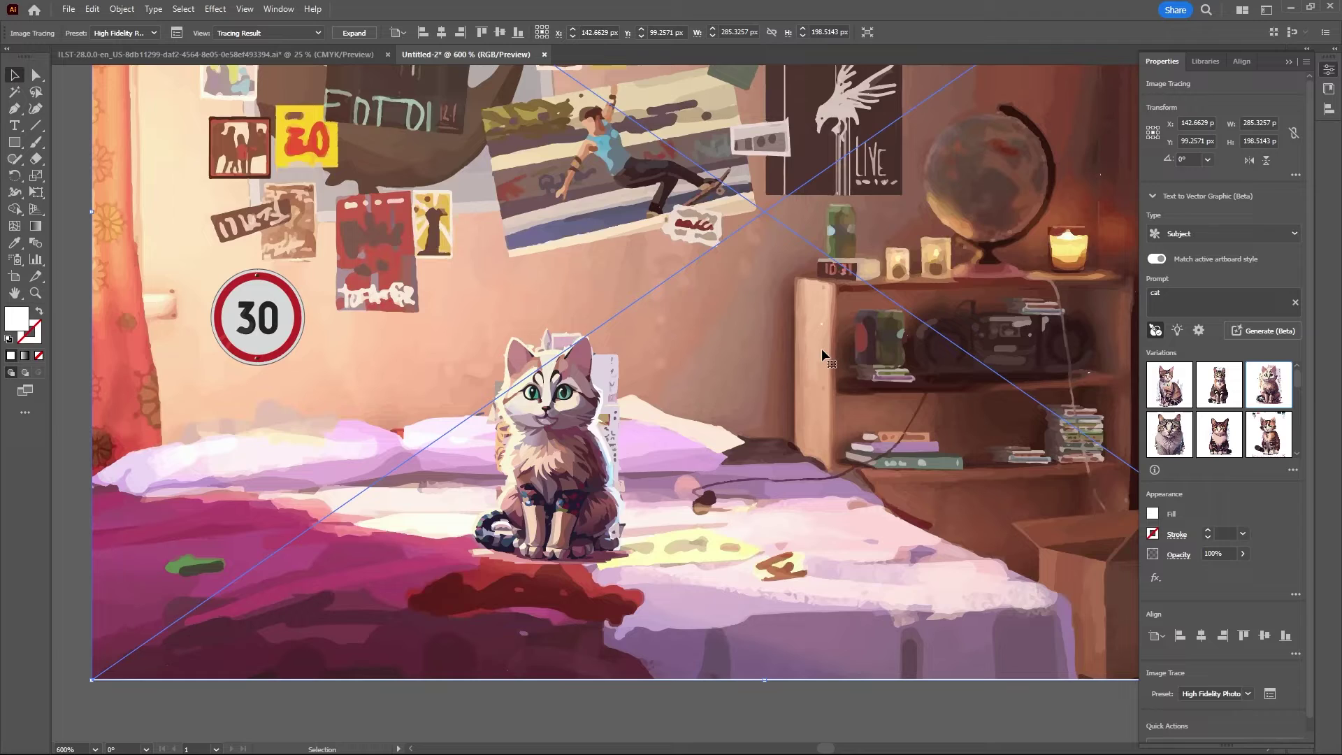
Generate a "rock band poster" subject graphic about 26 by 36 px on the wall below the skateboarder poster.
{"action": "key", "text": "ctrl+minus"}
{"action": "key", "text": "ctrl+minus"}
{"action": "key", "text": "ctrl+minus"}
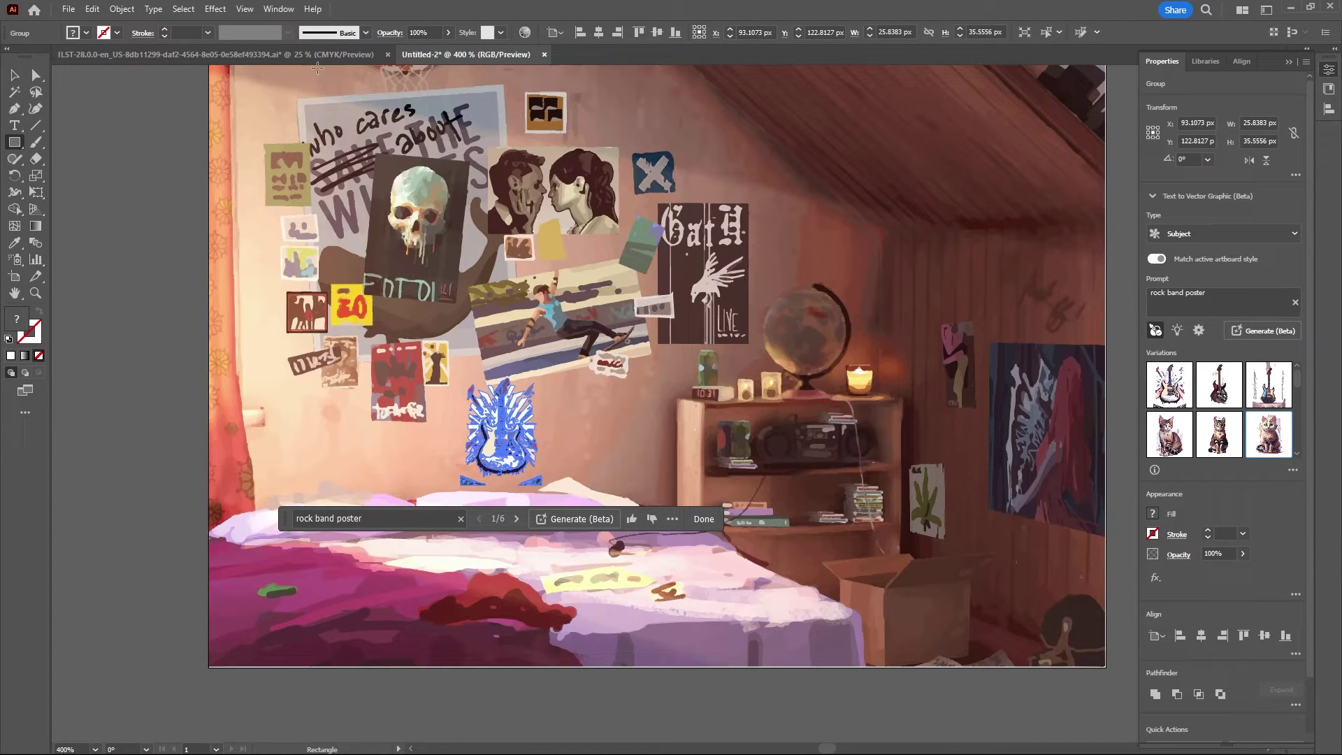
{"action": "key", "text": "v"}
{"action": "left_click", "coordinate": [115, 208]}
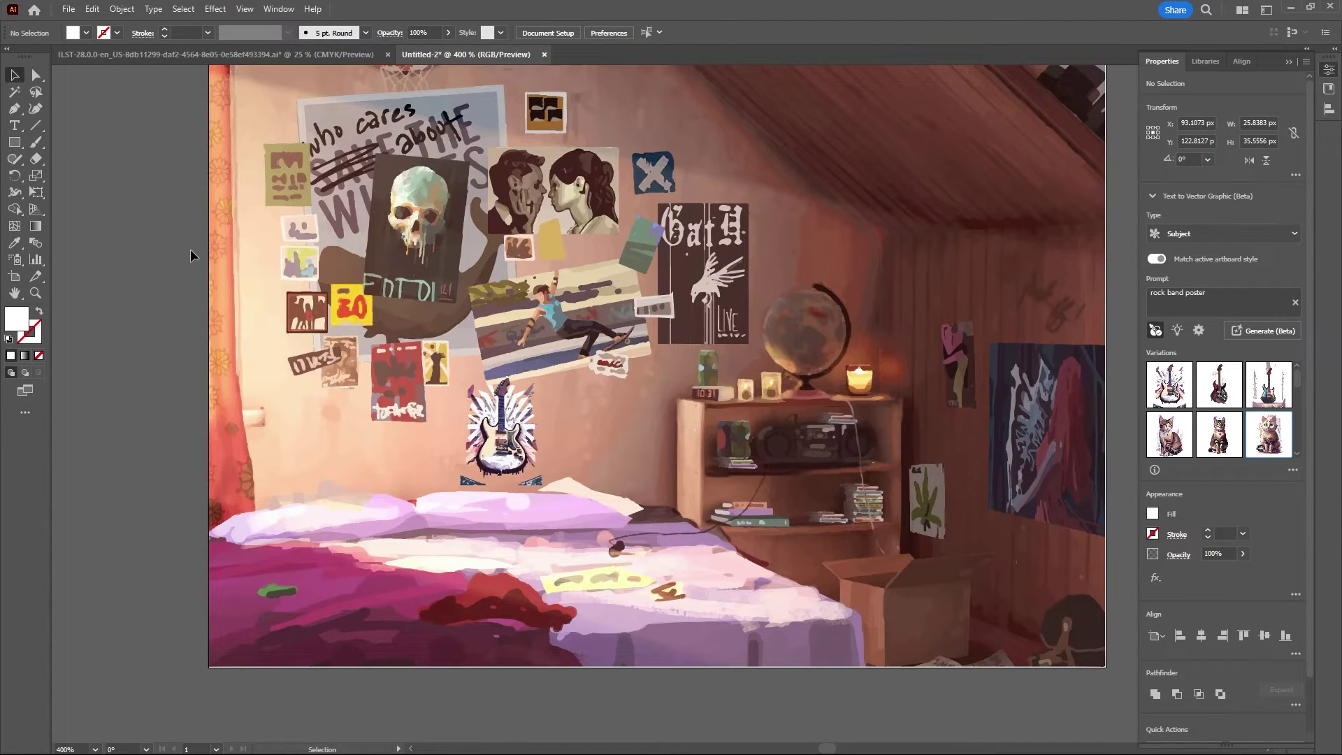
Switch the rock band graphic to its second and third variations, keep the third, and inspect it and the traced bookshelf up close.
{"action": "left_click", "coordinate": [542, 433]}
{"action": "left_click", "coordinate": [1215, 397]}
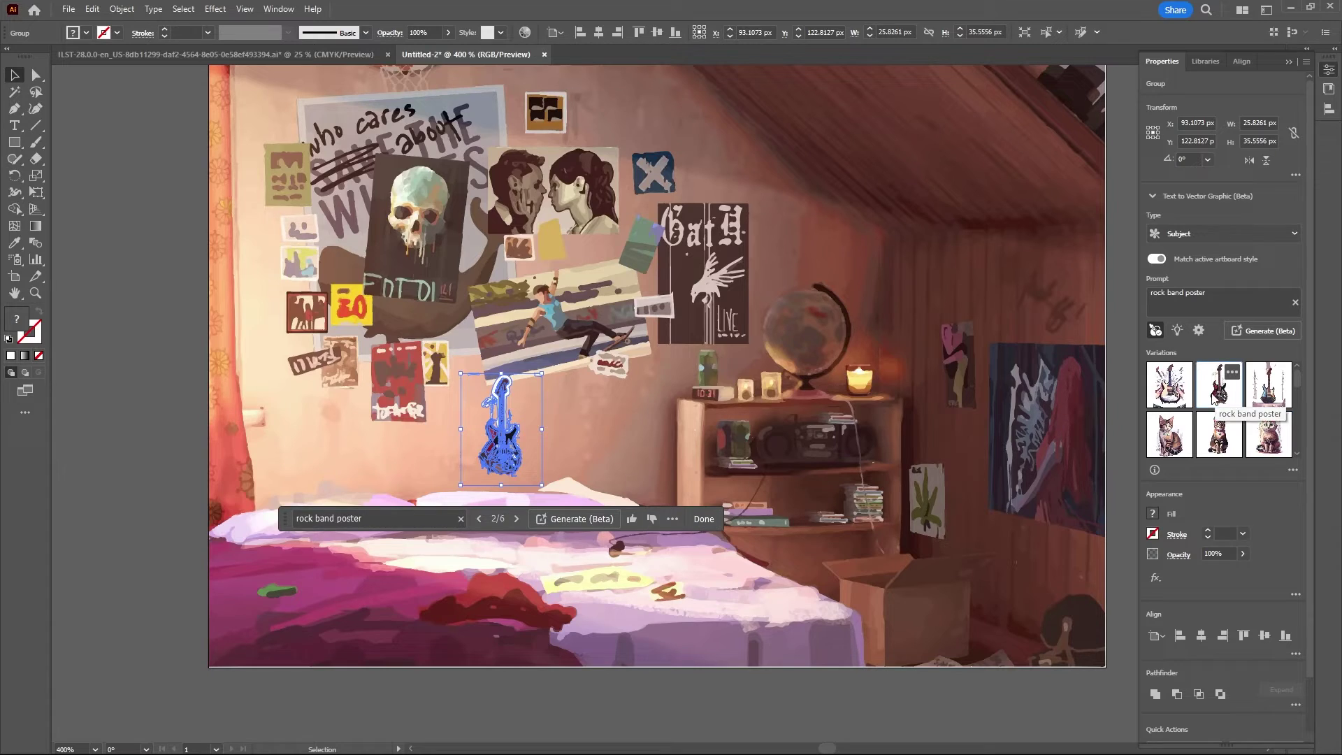
{"action": "left_click", "coordinate": [692, 355]}
{"action": "left_click", "coordinate": [526, 435]}
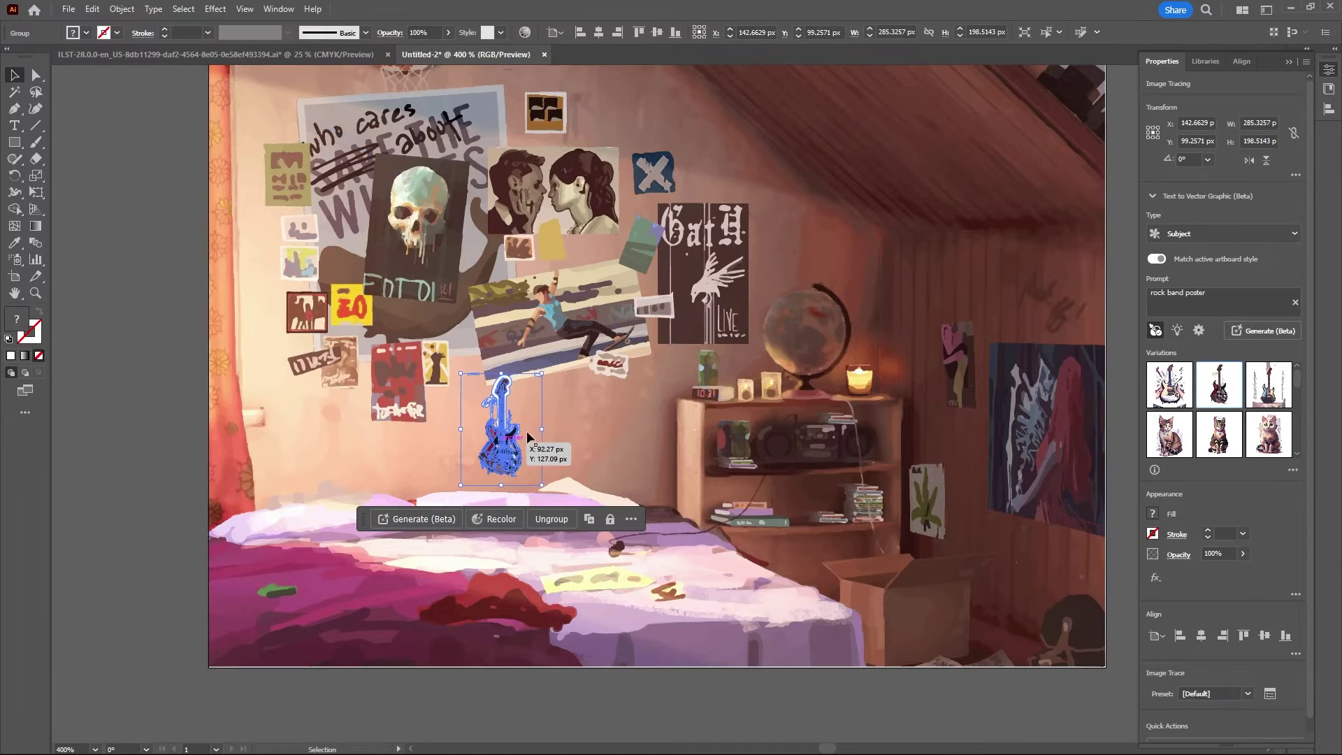
{"action": "left_click", "coordinate": [1269, 385]}
{"action": "left_click", "coordinate": [107, 286]}
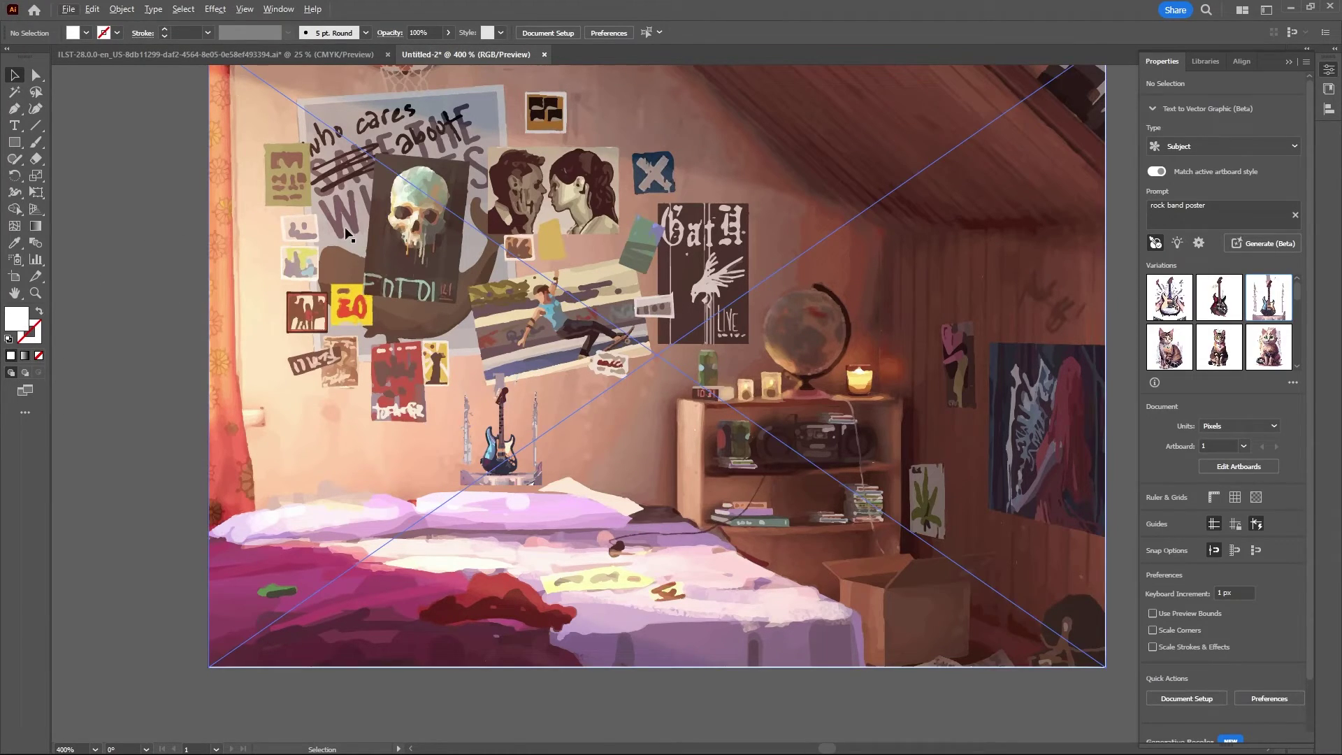
{"action": "scroll", "coordinate": [497, 377], "scroll_direction": "up", "scroll_amount": 3}
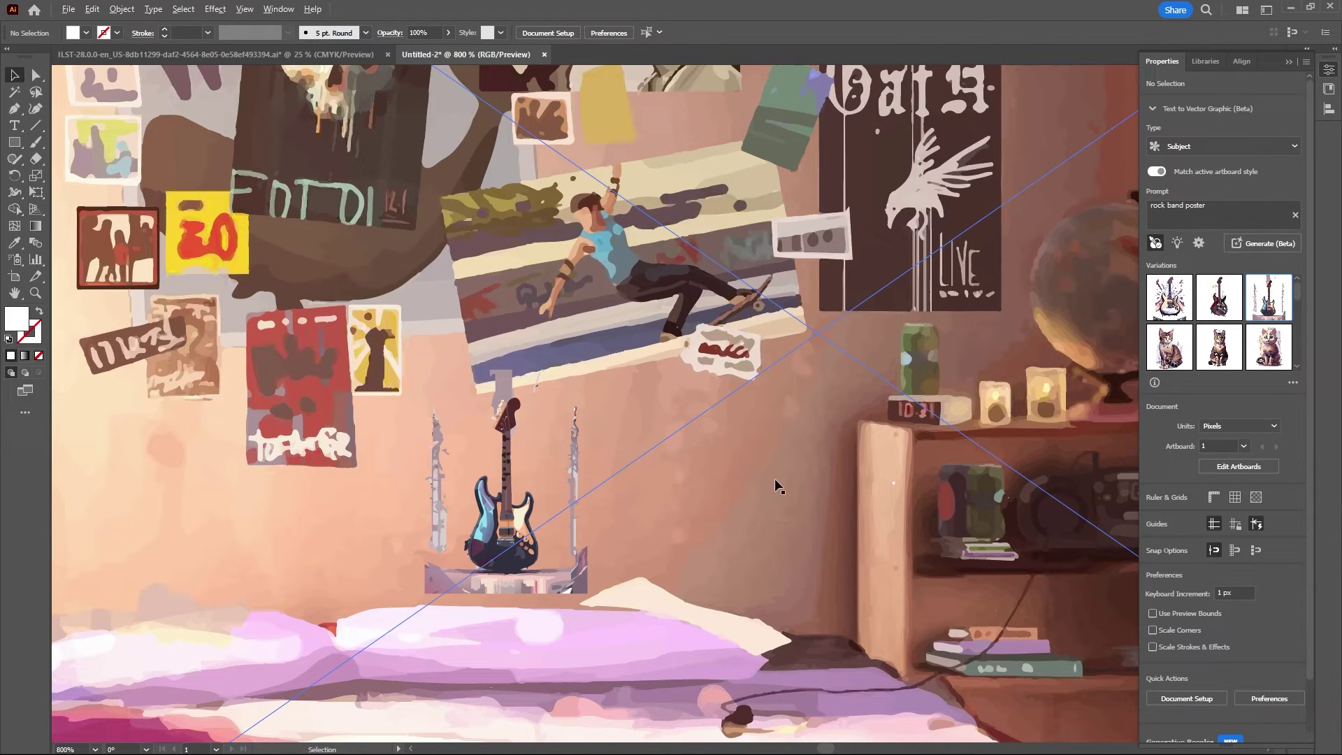
{"action": "scroll", "coordinate": [999, 381], "scroll_direction": "up", "scroll_amount": 5}
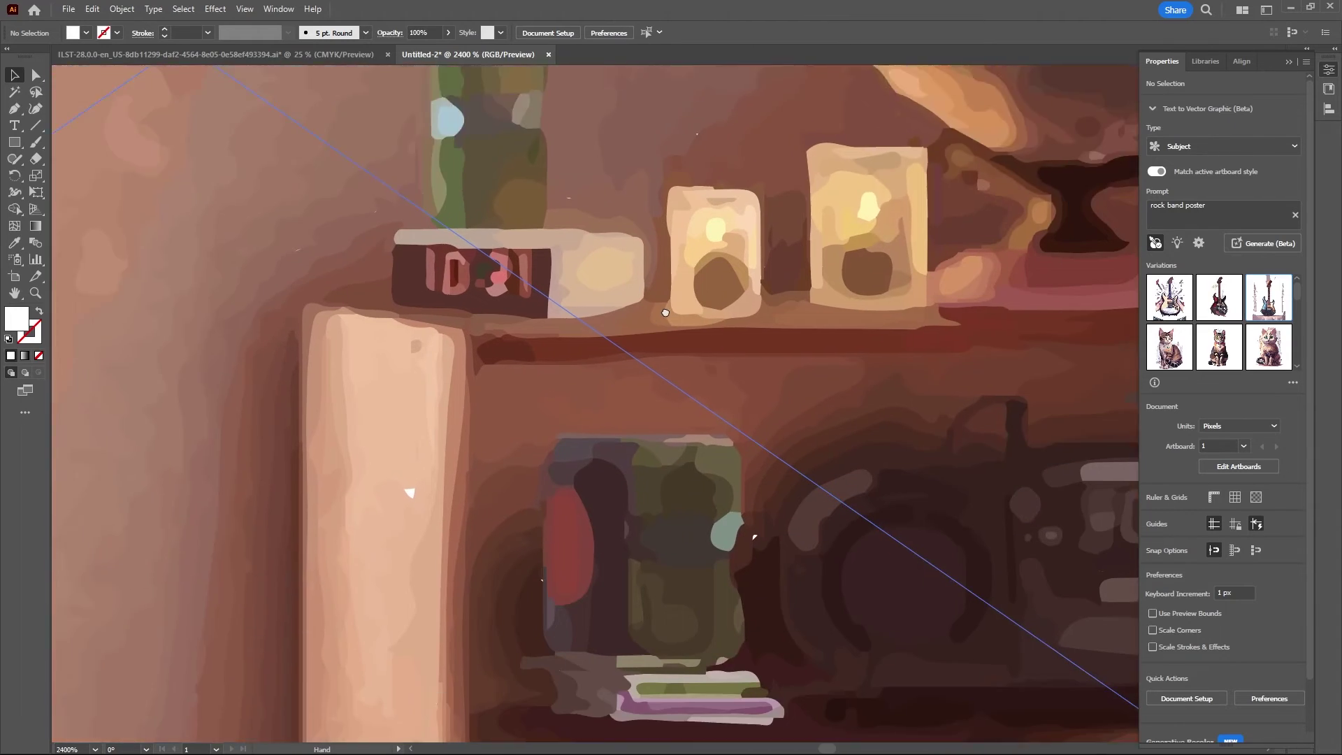